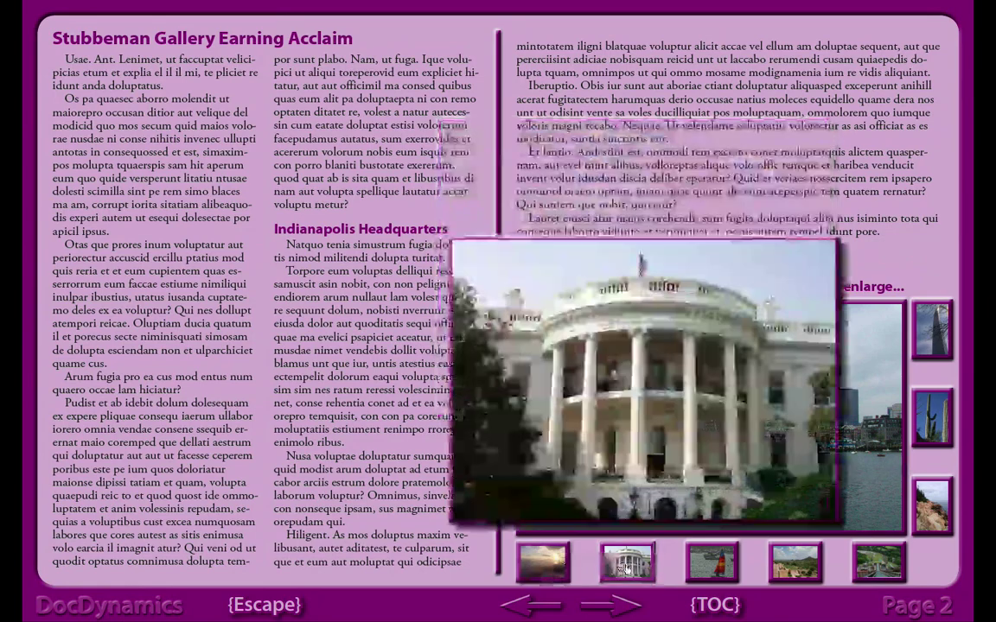
In the Acrobat full-screen preview, enlarge the sailboat photo on the Stubbeman Gallery page.
left_click(711, 566)
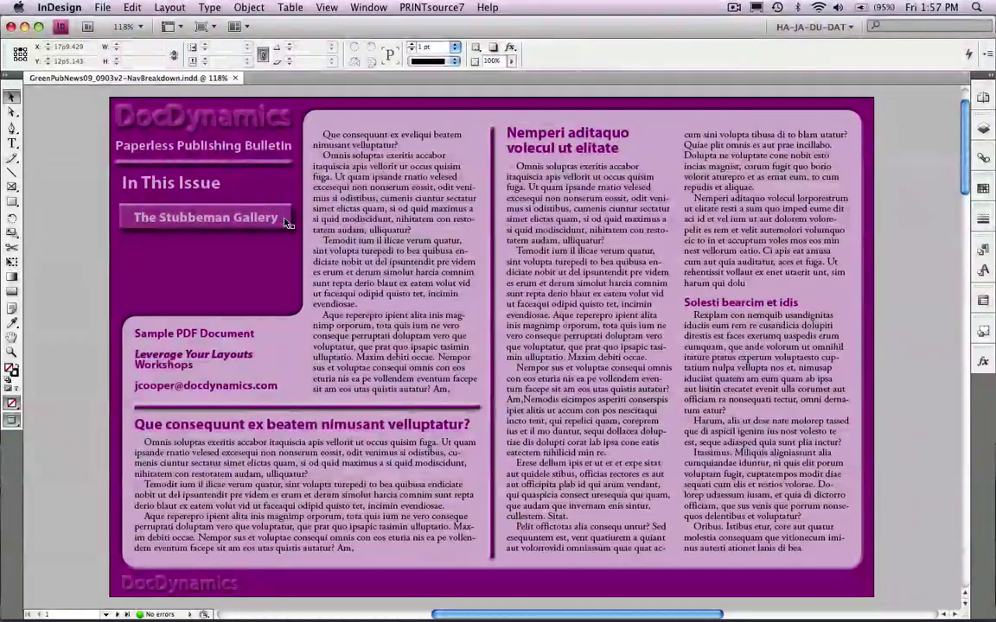
Try the TOC-Roll object style on The Stubbeman Gallery frame, then reapply TOC-Reg.
left_click(283, 222)
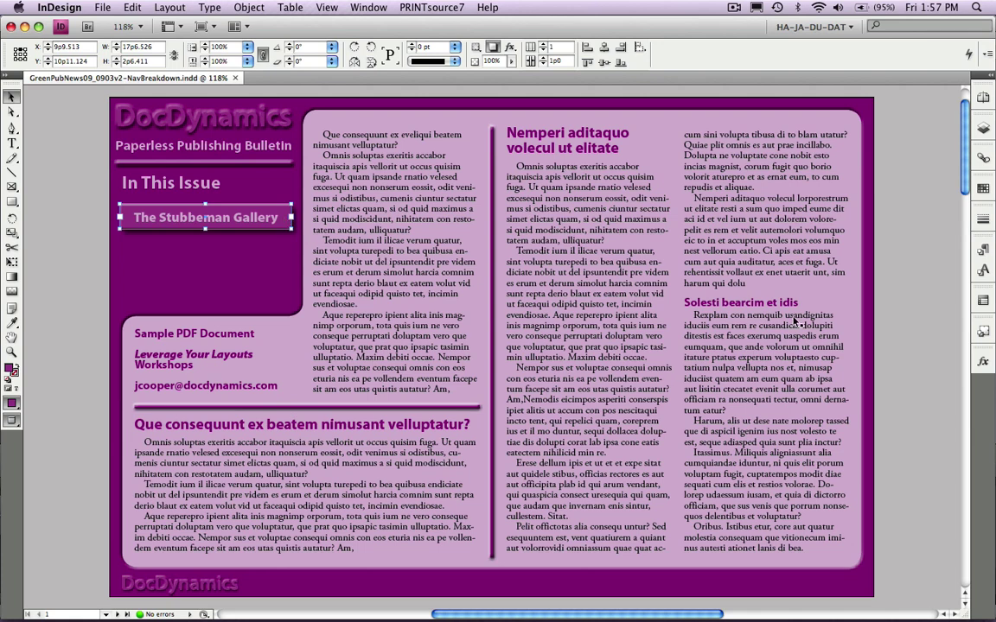
left_click(982, 333)
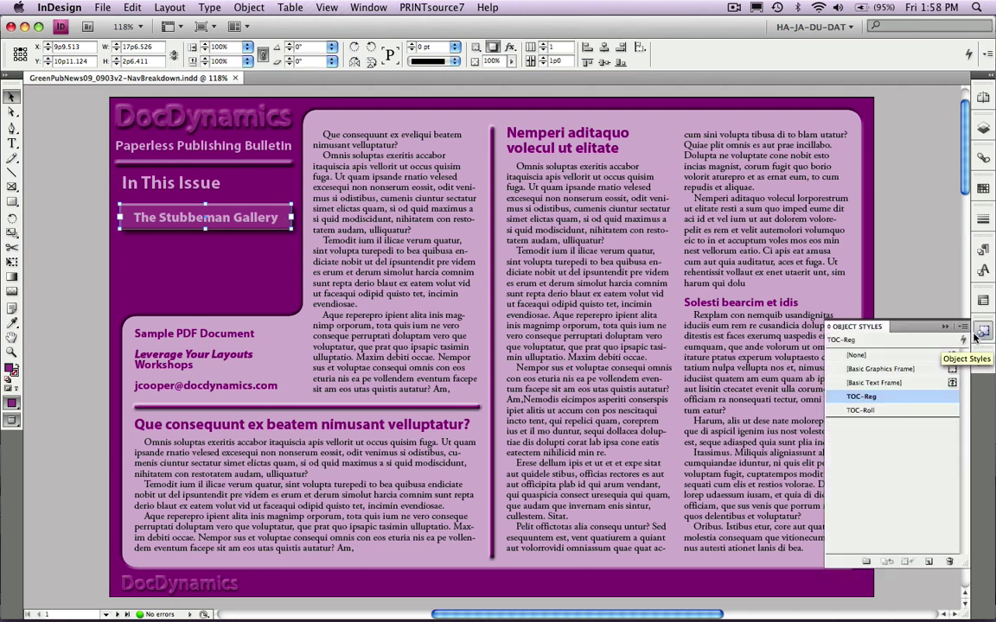
left_click(844, 413)
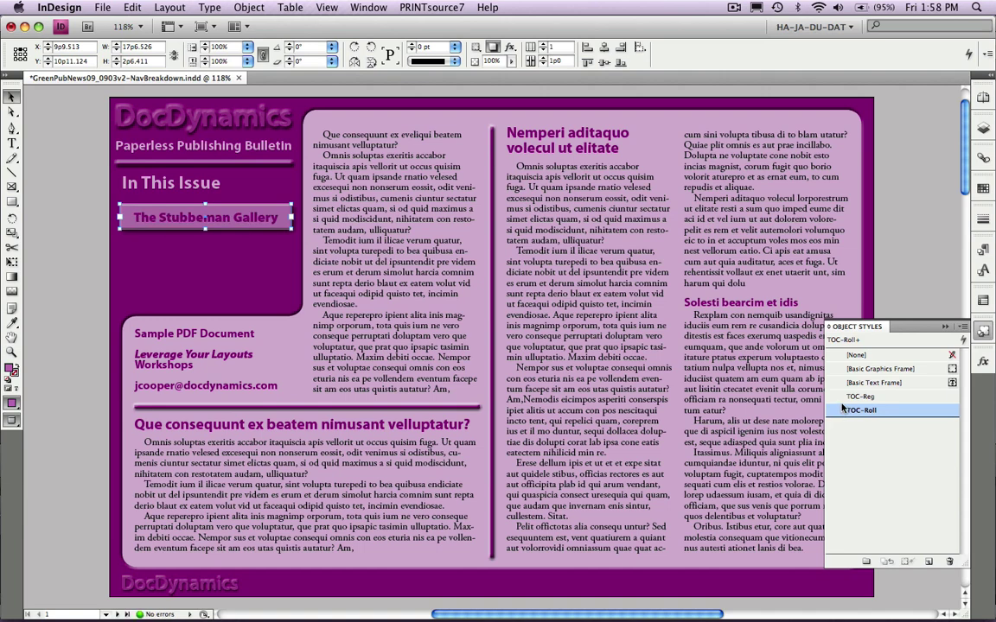
left_click(842, 397)
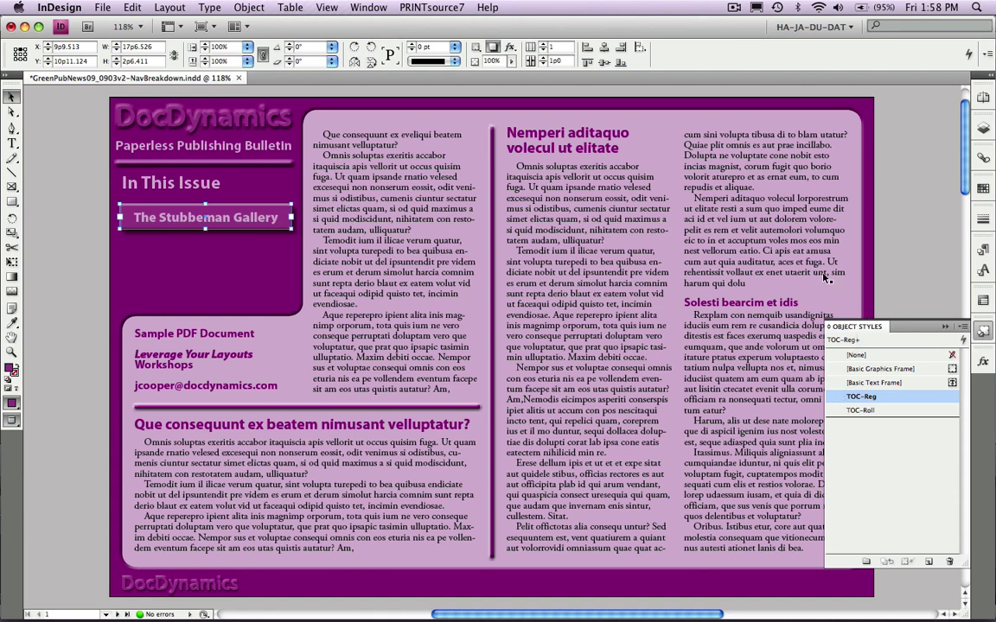
Show the Buttons and Hyperlinks panels from Window > Interactive.
left_click(375, 9)
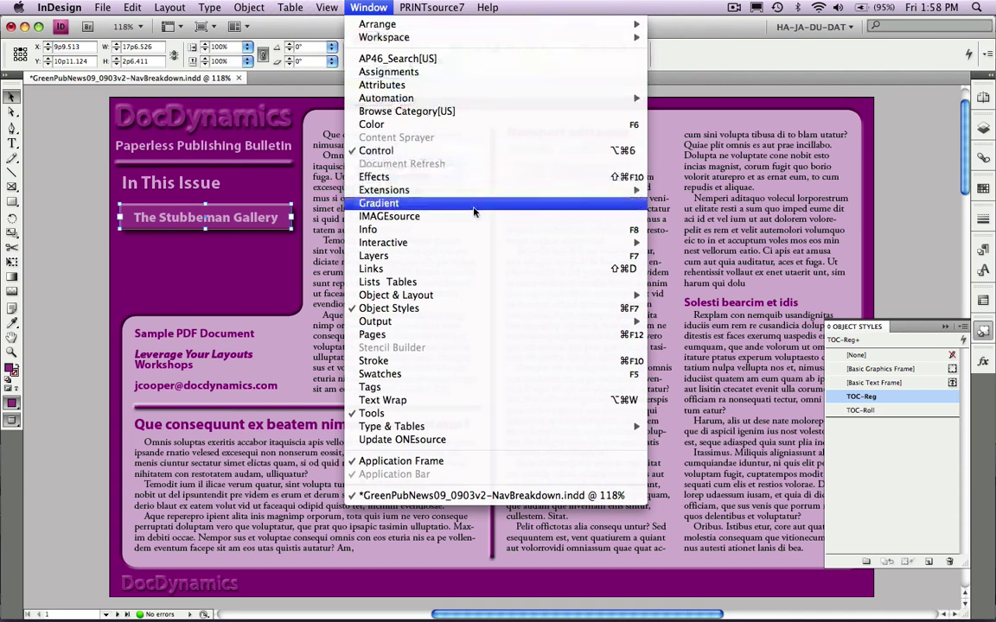
mouse_move(476, 243)
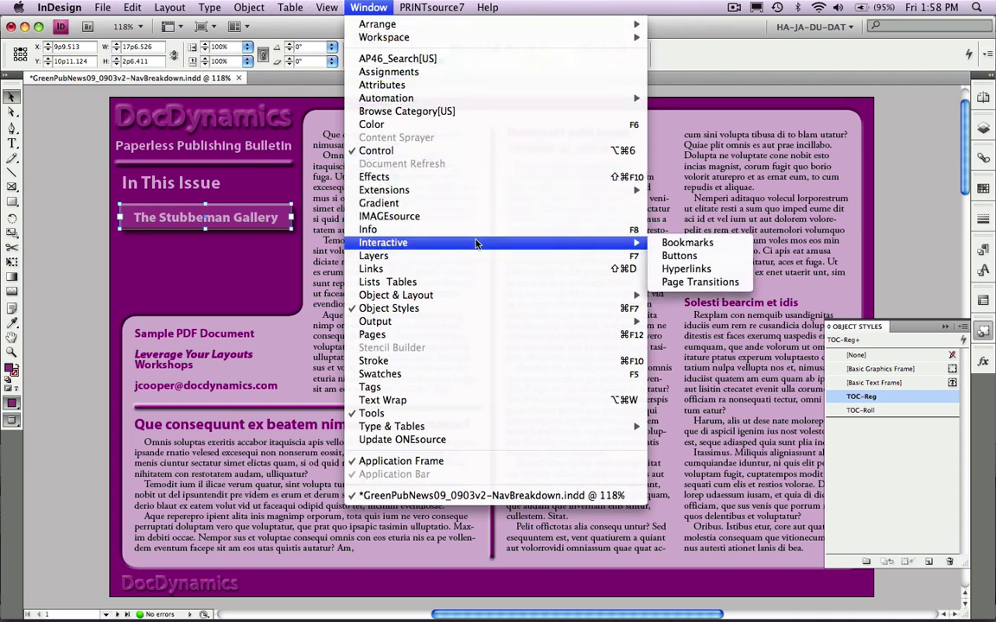
left_click(659, 258)
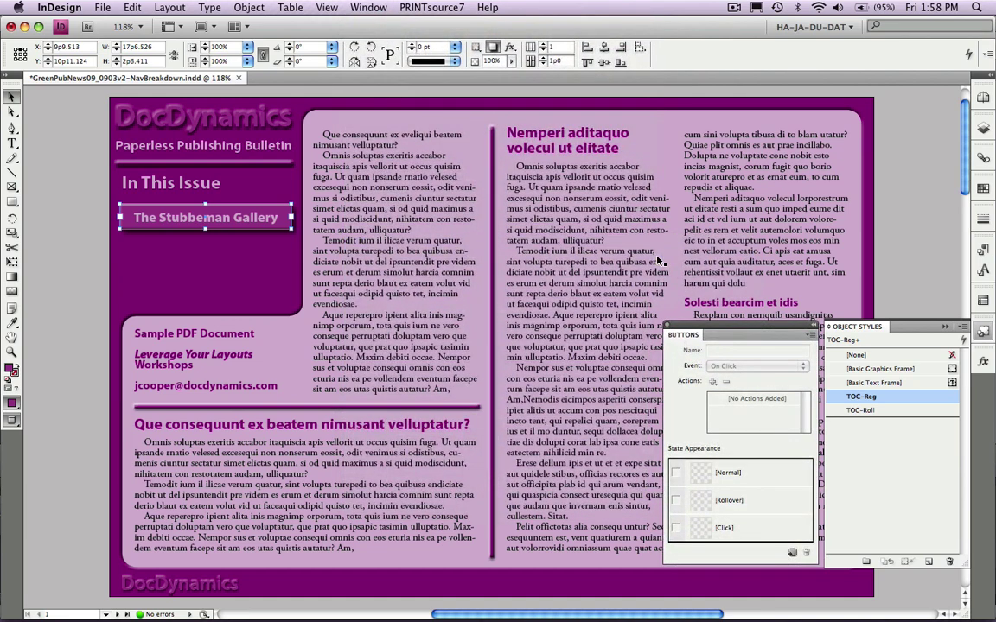
left_click(361, 9)
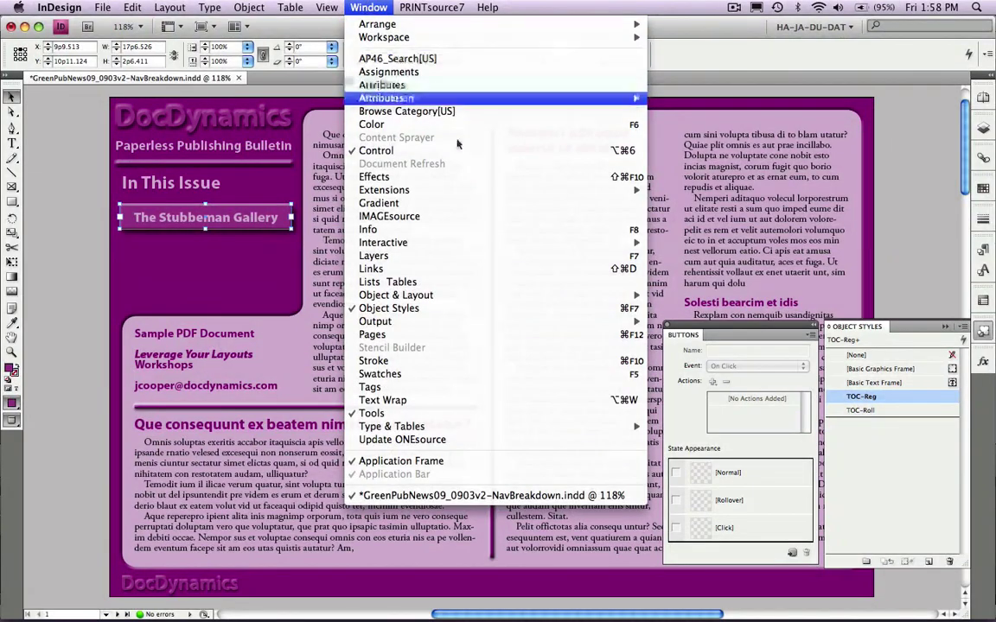
mouse_move(618, 243)
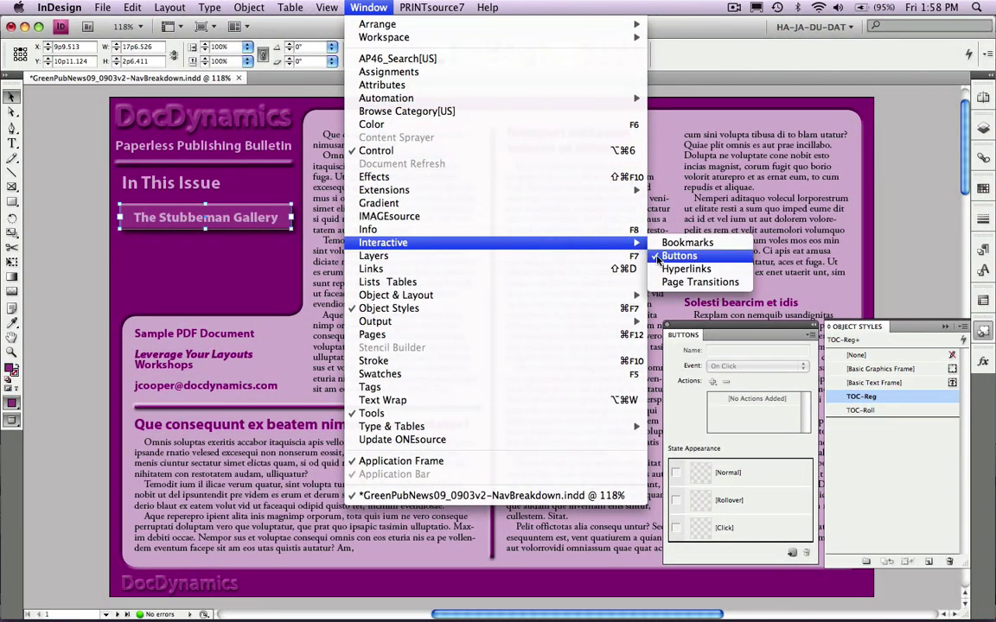
left_click(683, 270)
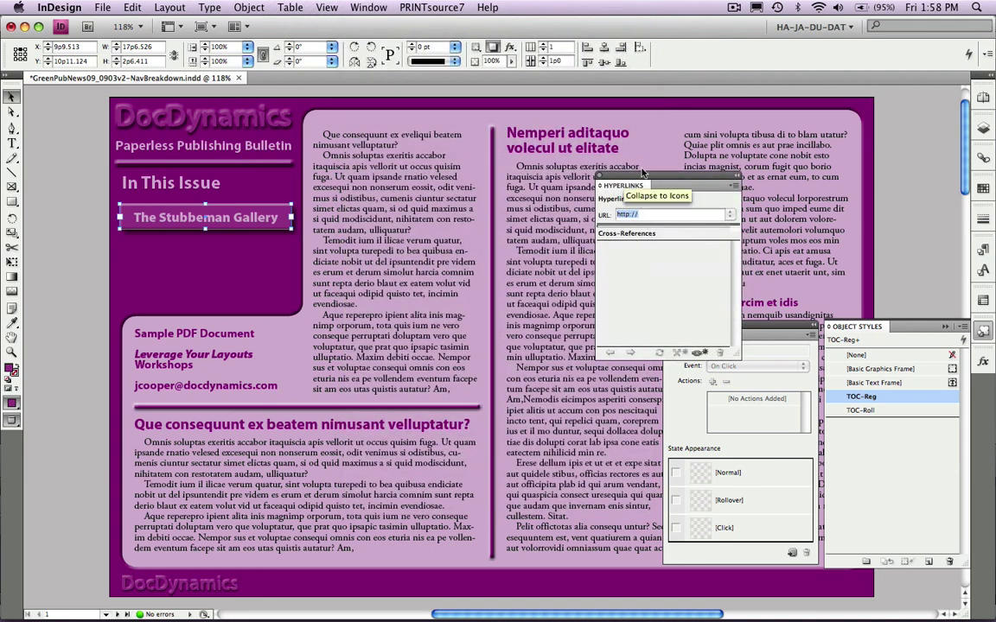
Convert The Stubbeman Gallery frame into a button named Stubbeman.
left_click_drag(628, 185, 743, 126)
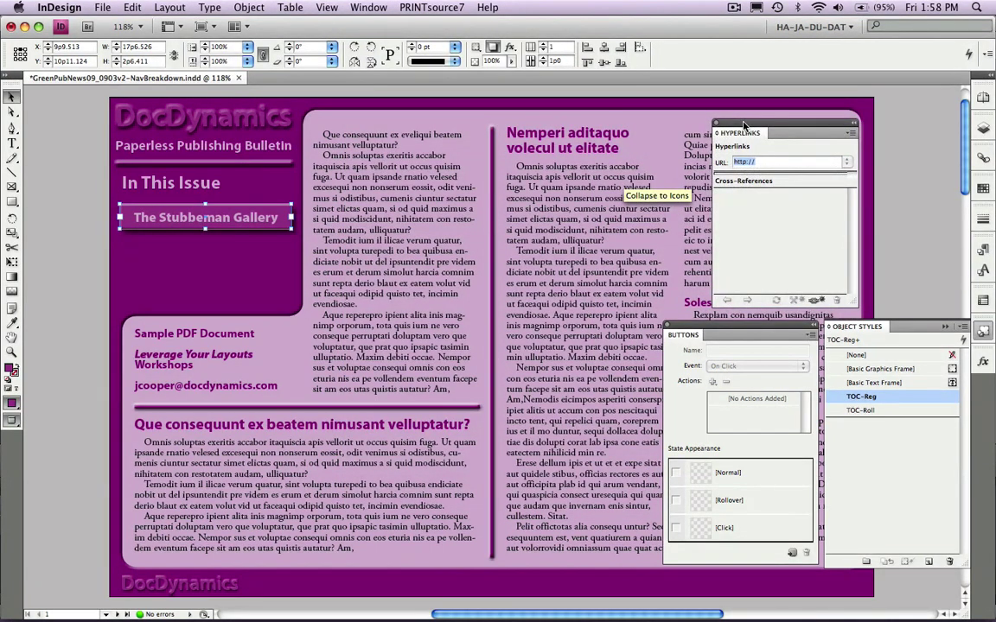
left_click(791, 553)
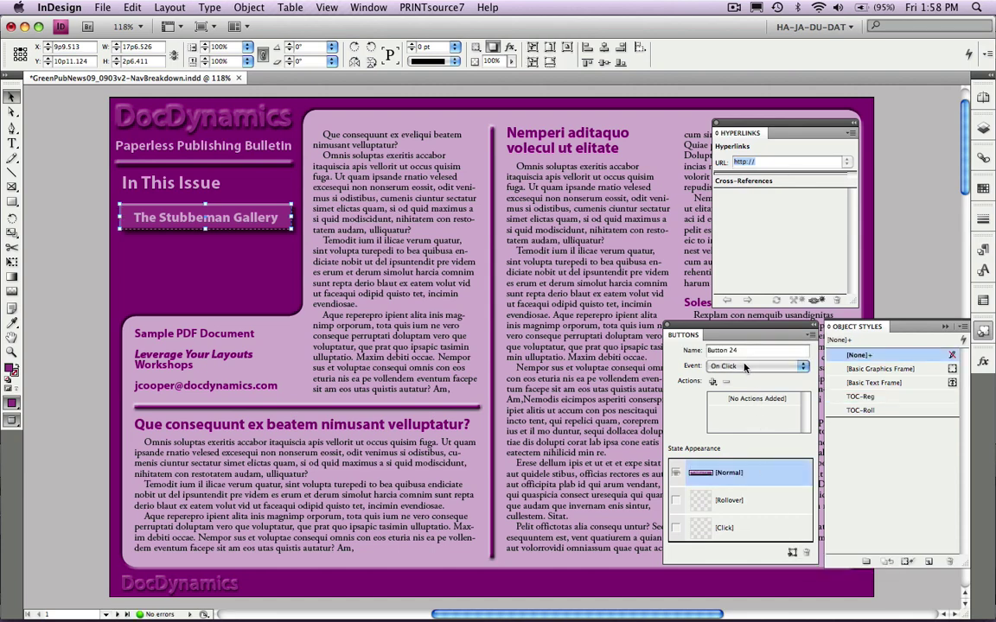
left_click(687, 350)
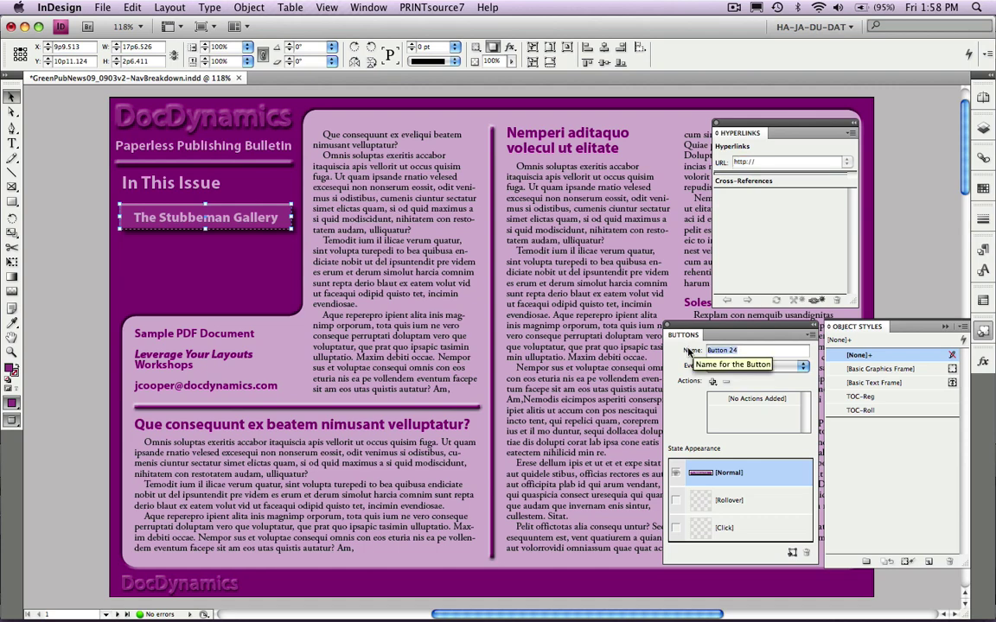
type("S")
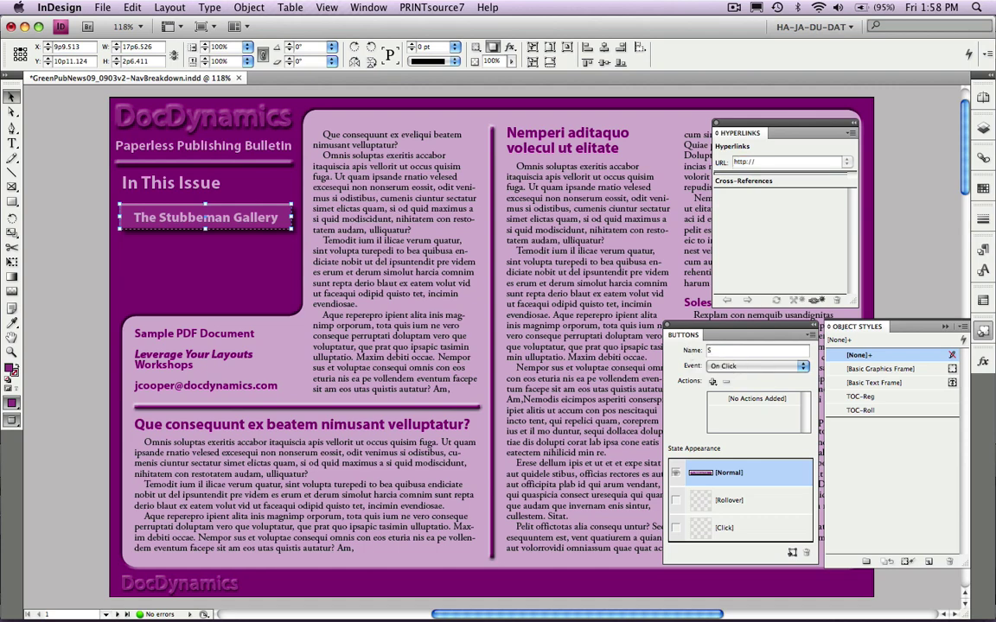
type("tubbeman")
key("Return")
Add a Rollover state styled TOC-Roll to the button, then return to Normal.
left_click(766, 505)
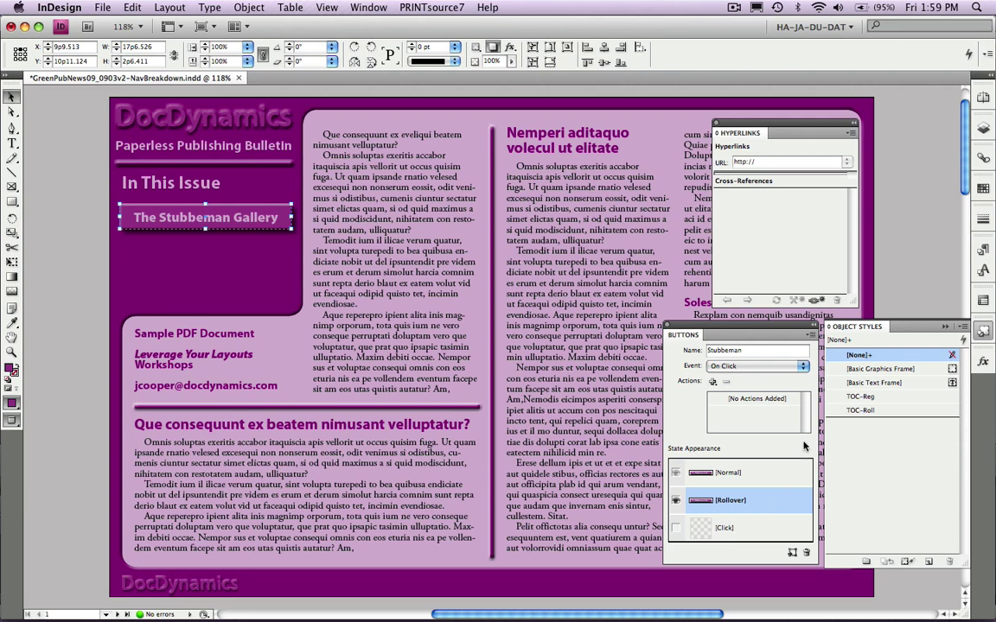
left_click(837, 412)
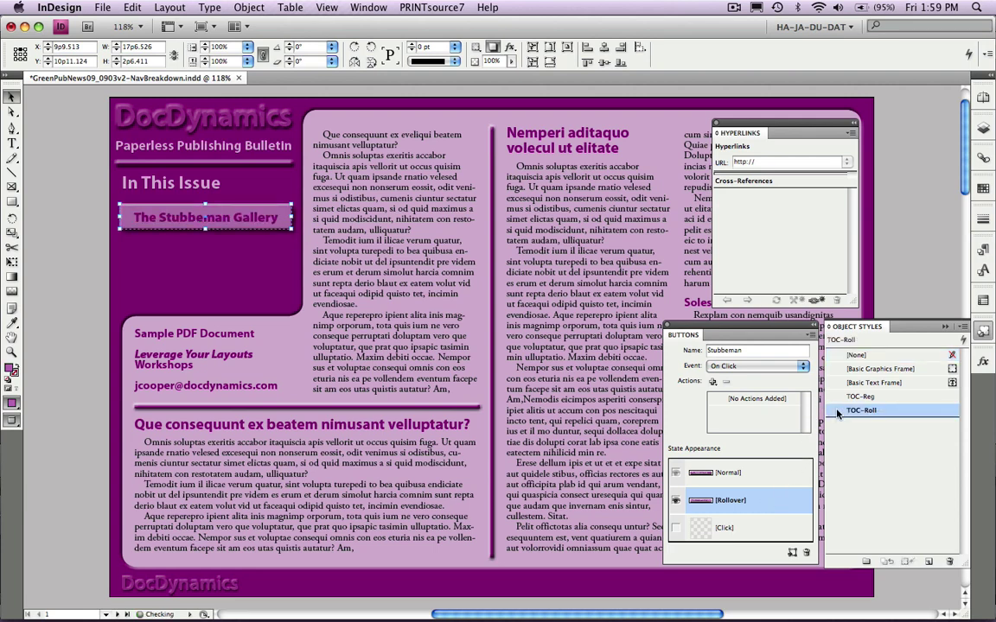
left_click(776, 474)
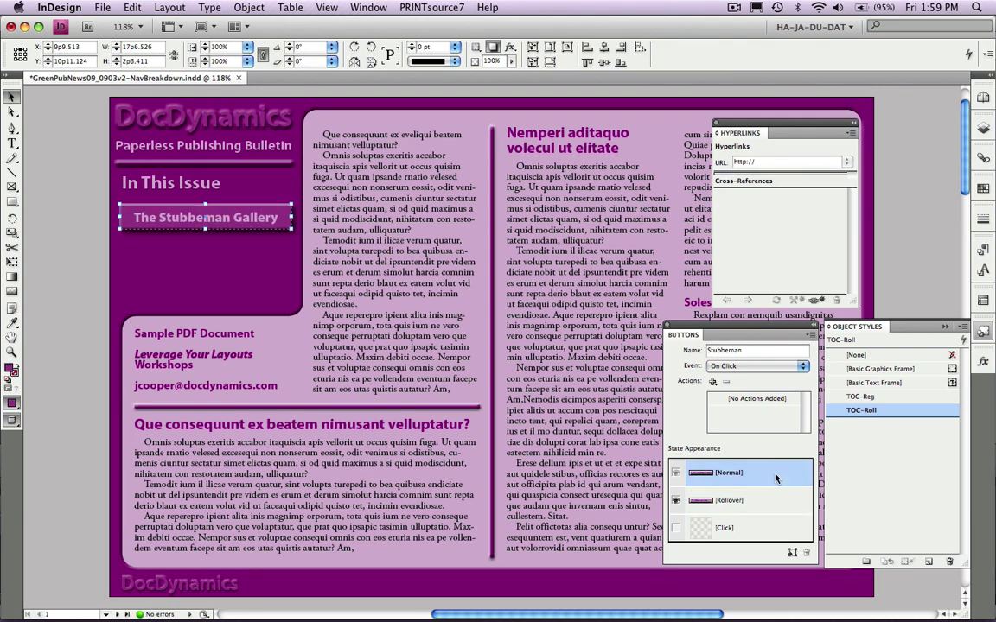
Deselect everything and jump to page 2 of the newsletter.
left_click(585, 449)
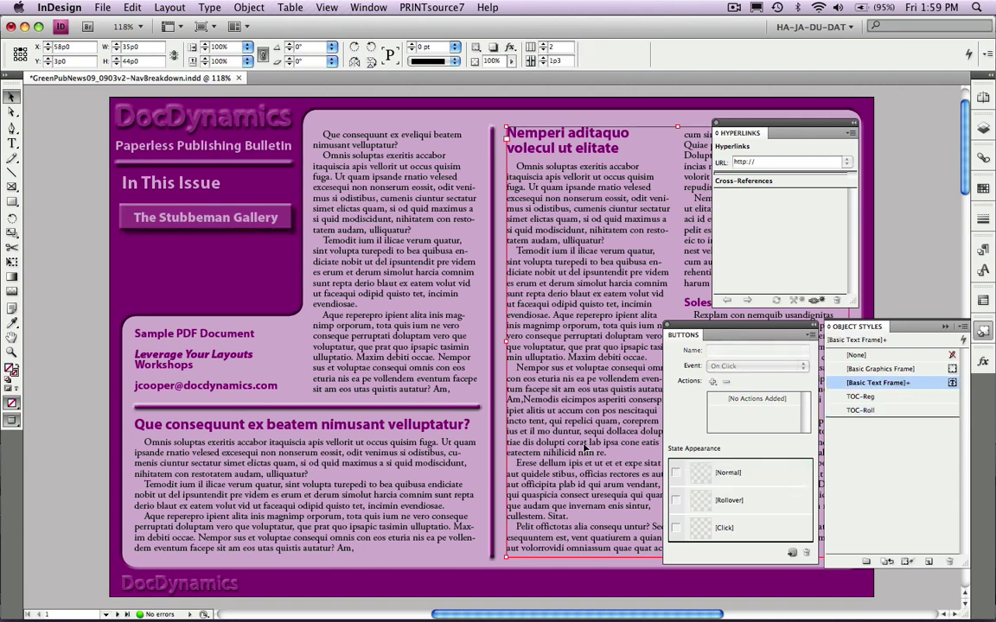
left_click(498, 468)
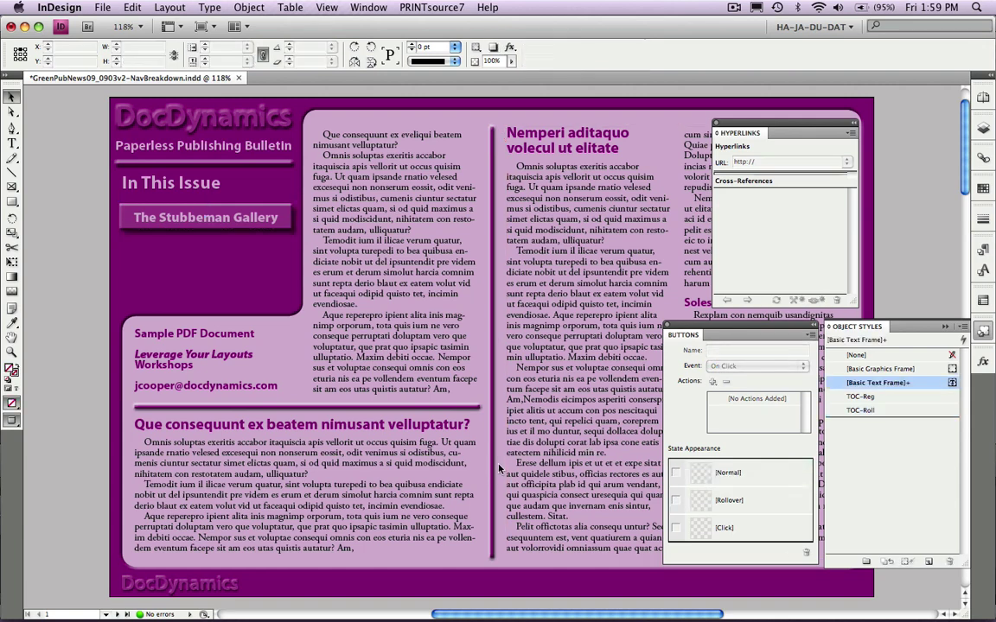
key("super+j")
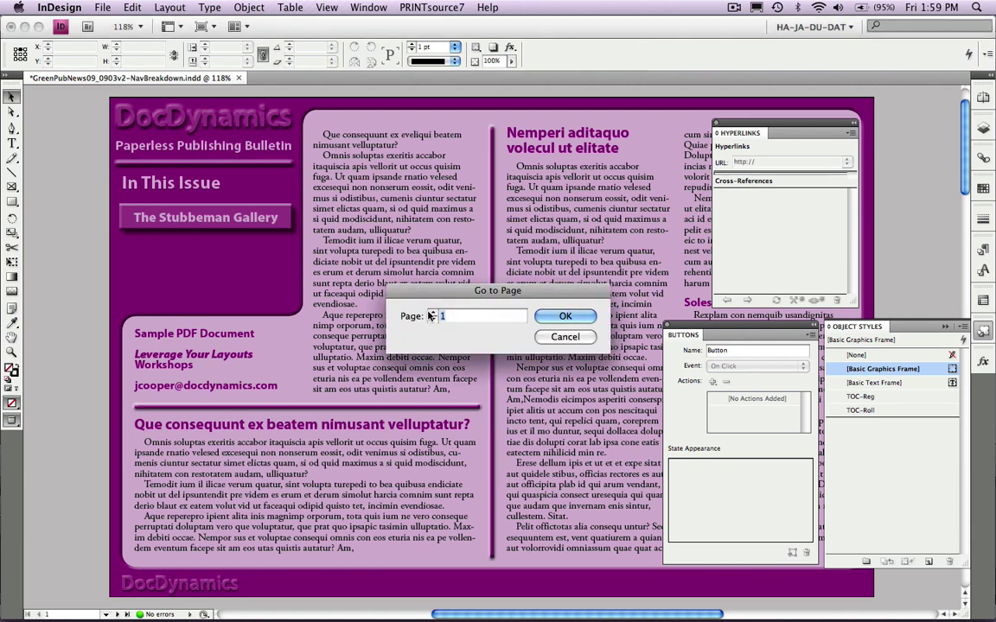
left_click(432, 314)
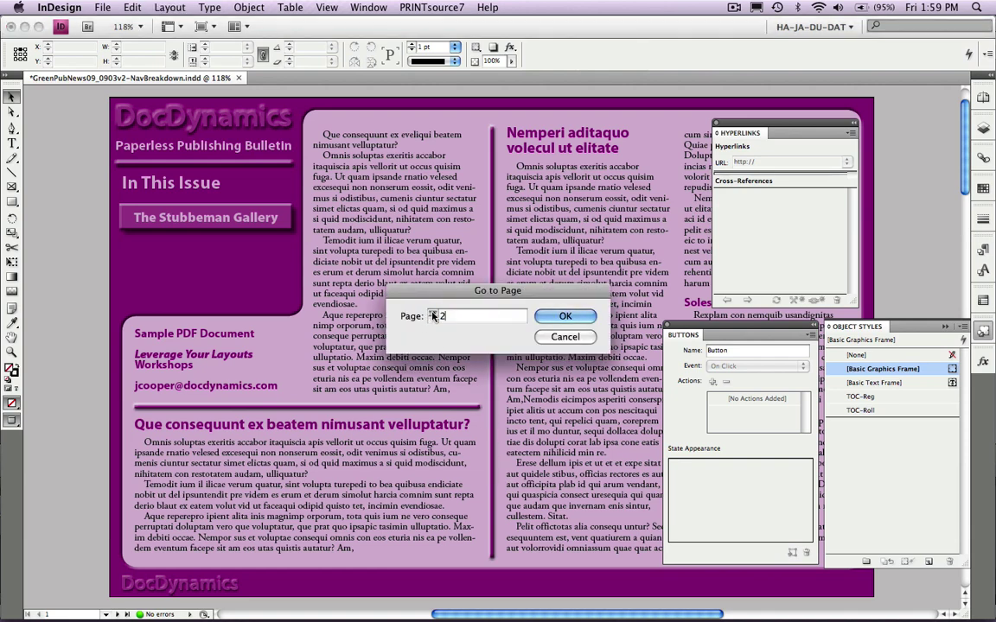
left_click(559, 316)
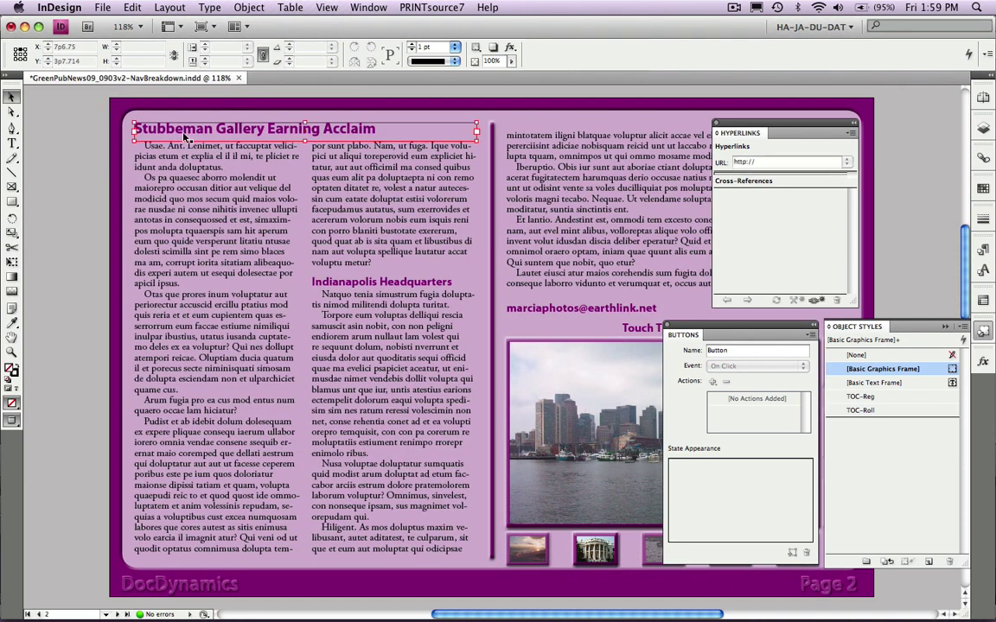
Make the headline words 'Stubbeman Gallery' a text anchor destination, then go back to page 1.
double_click(183, 128)
left_click_drag(263, 128, 127, 119)
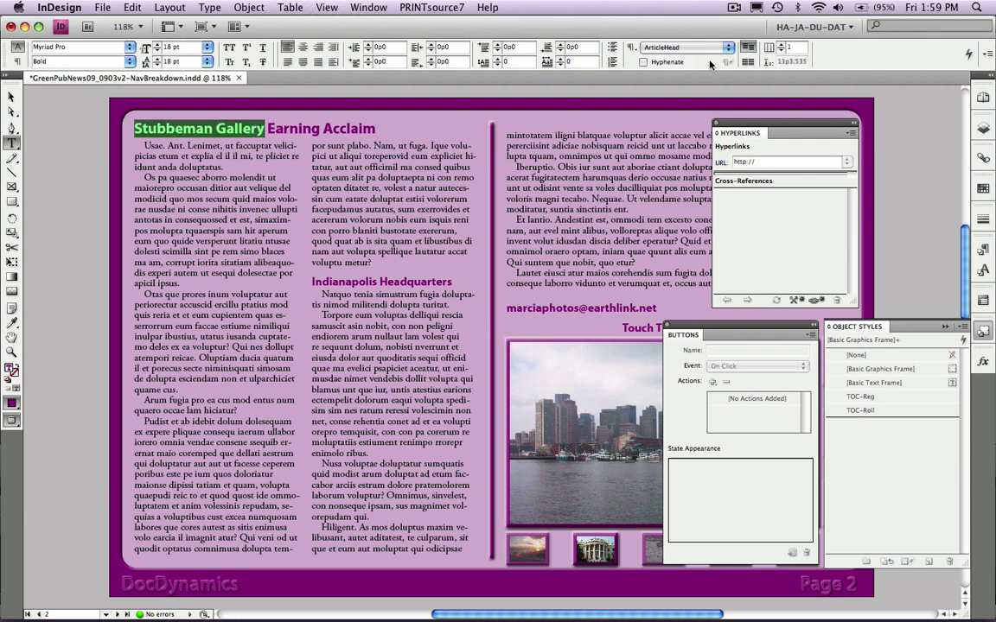
left_click(853, 134)
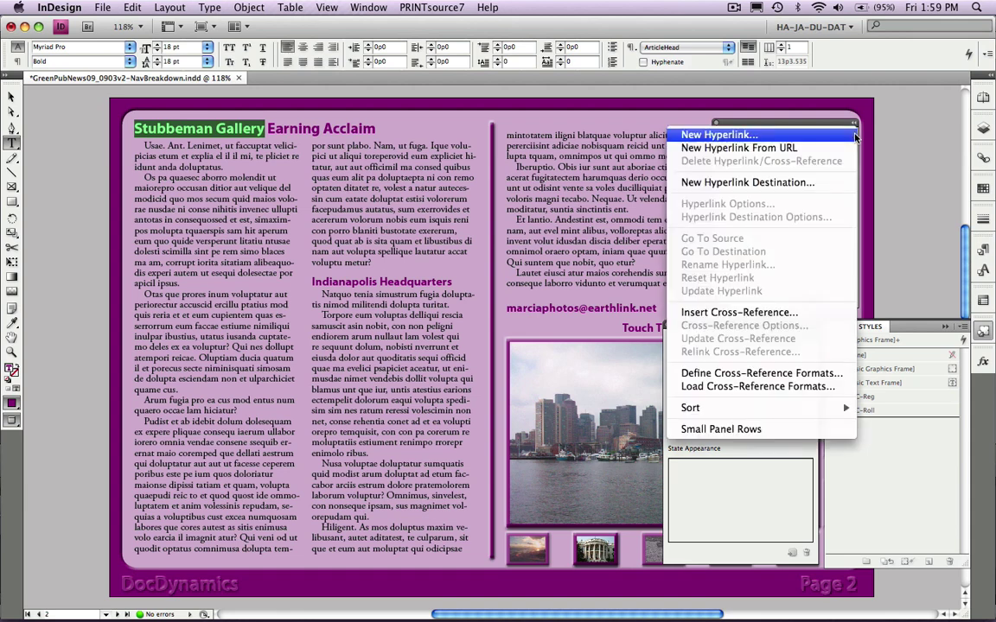
left_click(826, 183)
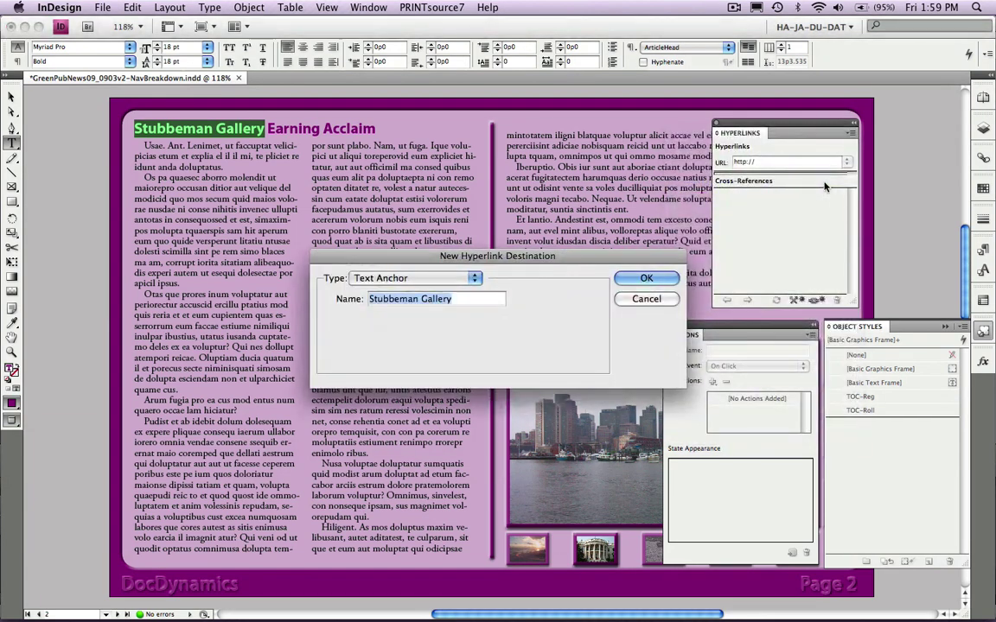
left_click(644, 278)
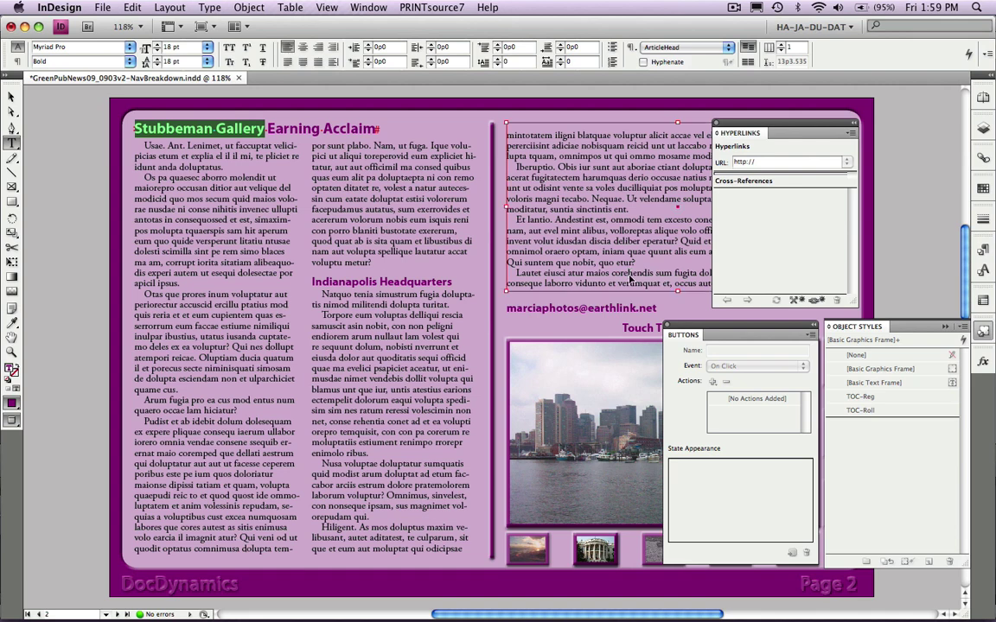
key("super+j")
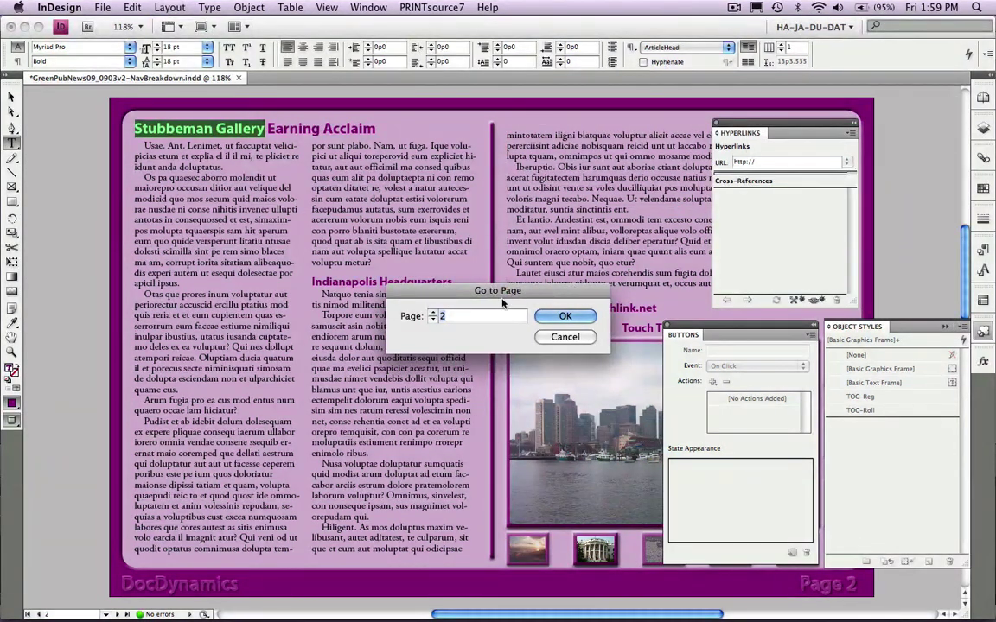
left_click(433, 320)
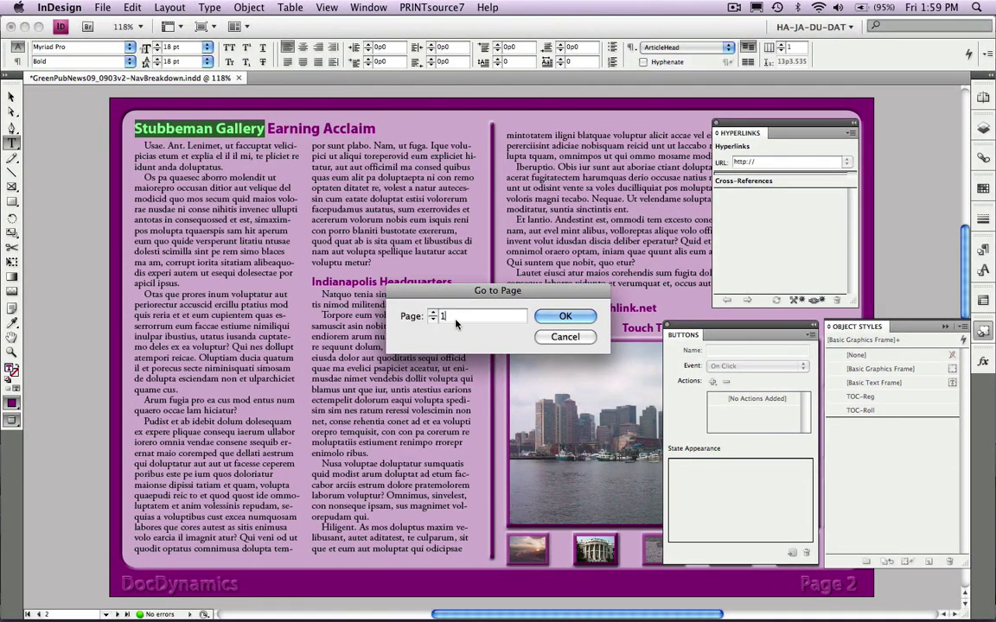
Give the Stubbeman button an On Click Go To Text Anchor action targeting Stubbeman Gallery.
left_click(567, 318)
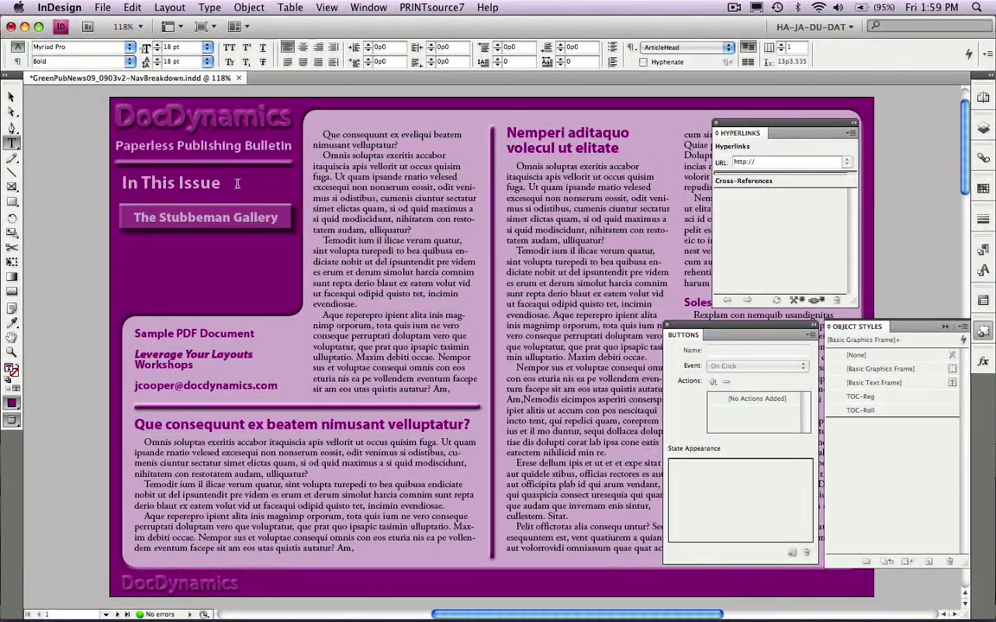
left_click(11, 96)
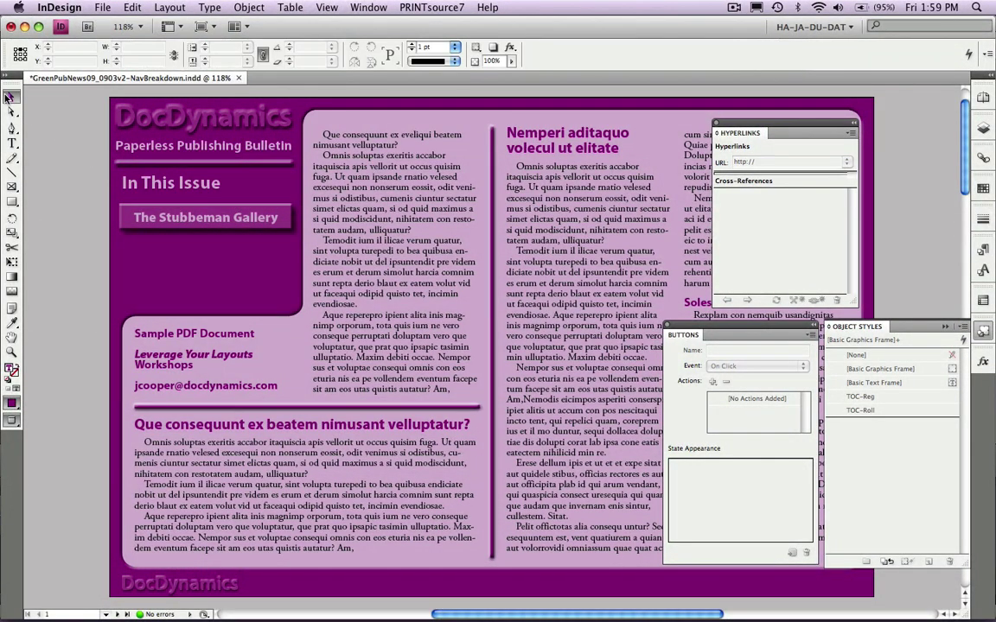
left_click(134, 222)
left_click(134, 224)
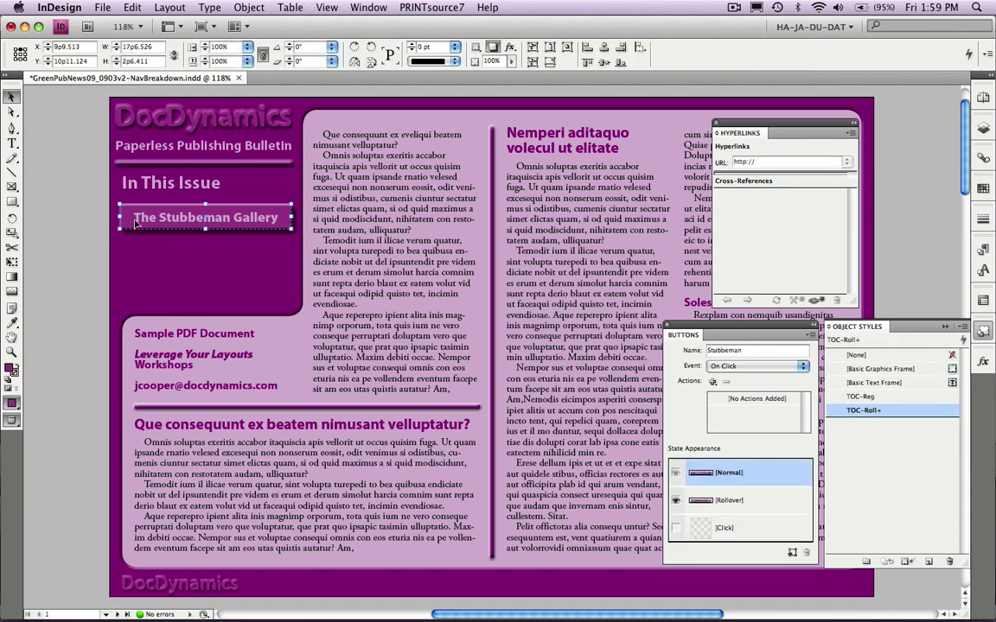
left_click(713, 382)
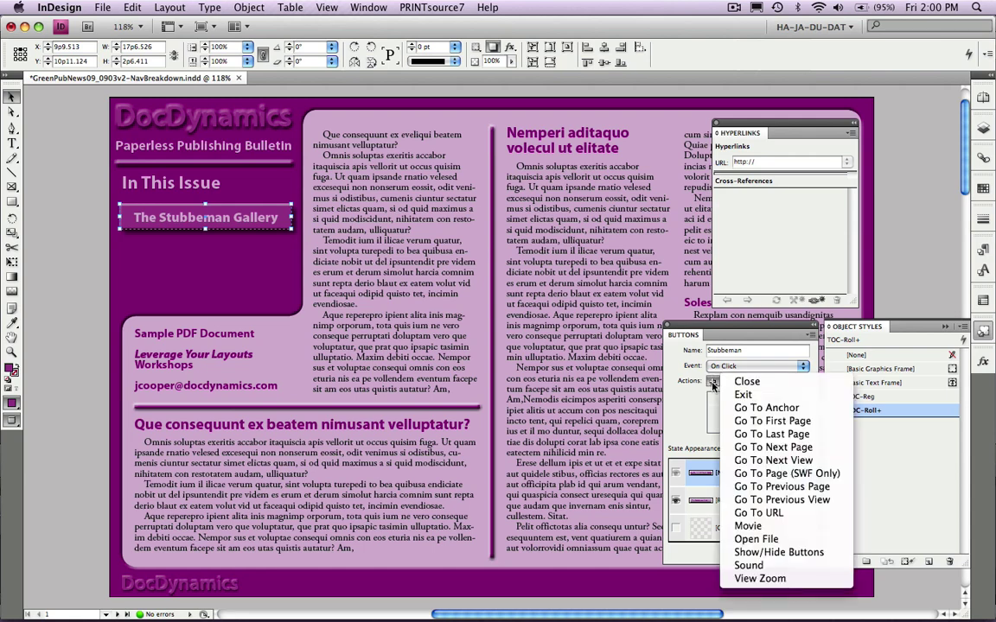
left_click(735, 408)
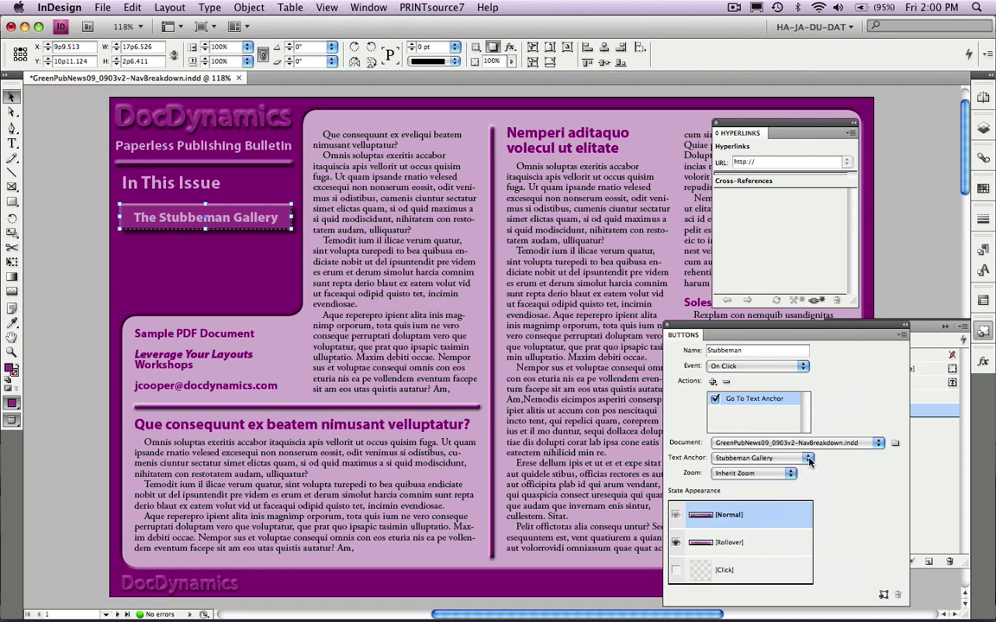
left_click(809, 460)
left_click(809, 459)
Export the newsletter as interactive PDF GreenPubNews09_0903v2-NavBreakdown.pdf with Interactive Elements included.
left_click(84, 419)
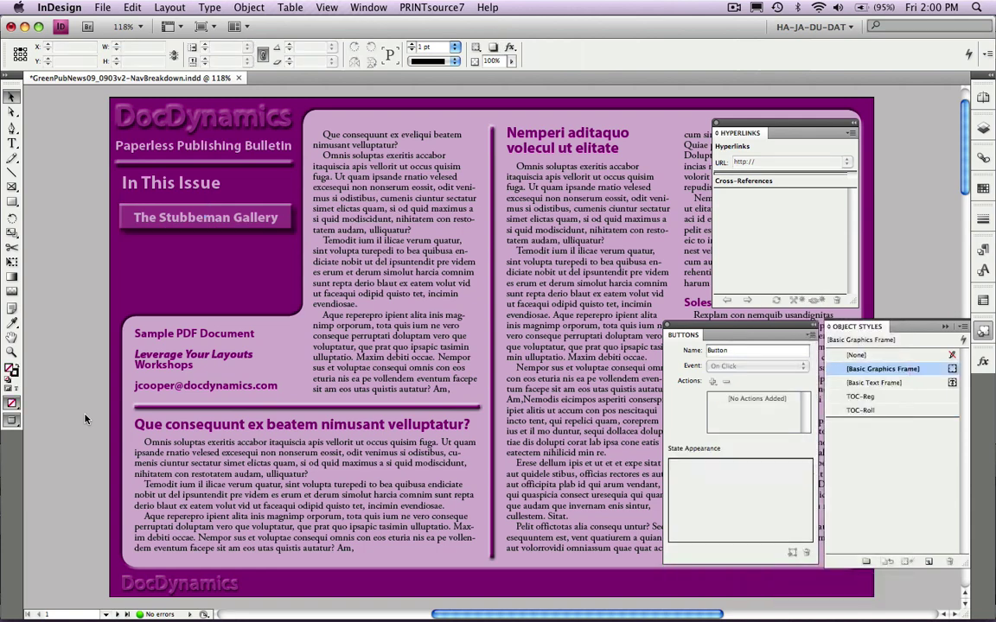
key("super+e")
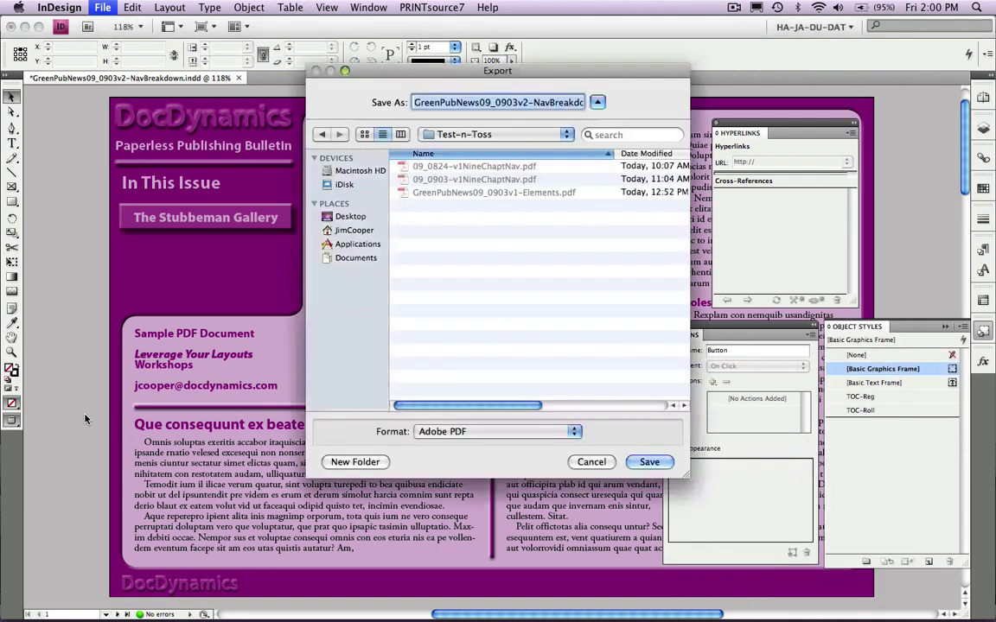
left_click(642, 467)
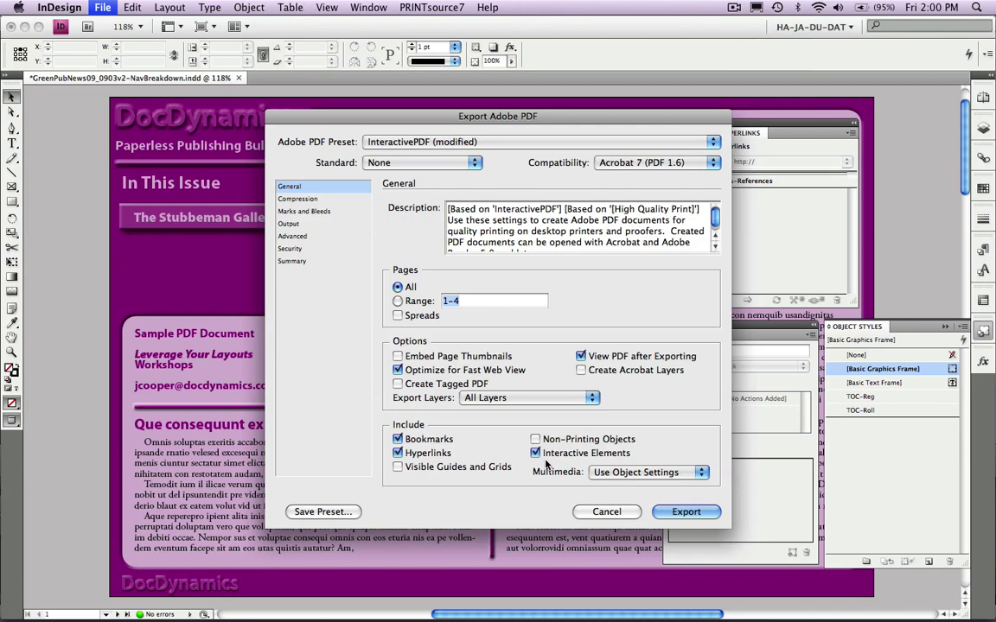
left_click(685, 512)
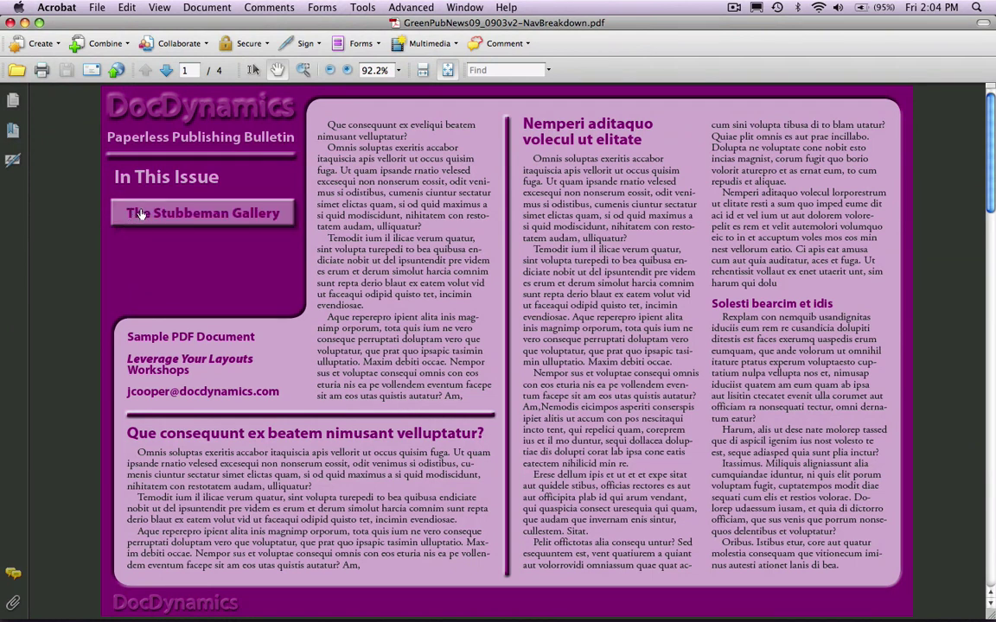
In the exported PDF, confirm The Stubbeman Gallery button jumps to the page 2 article.
left_click(141, 214)
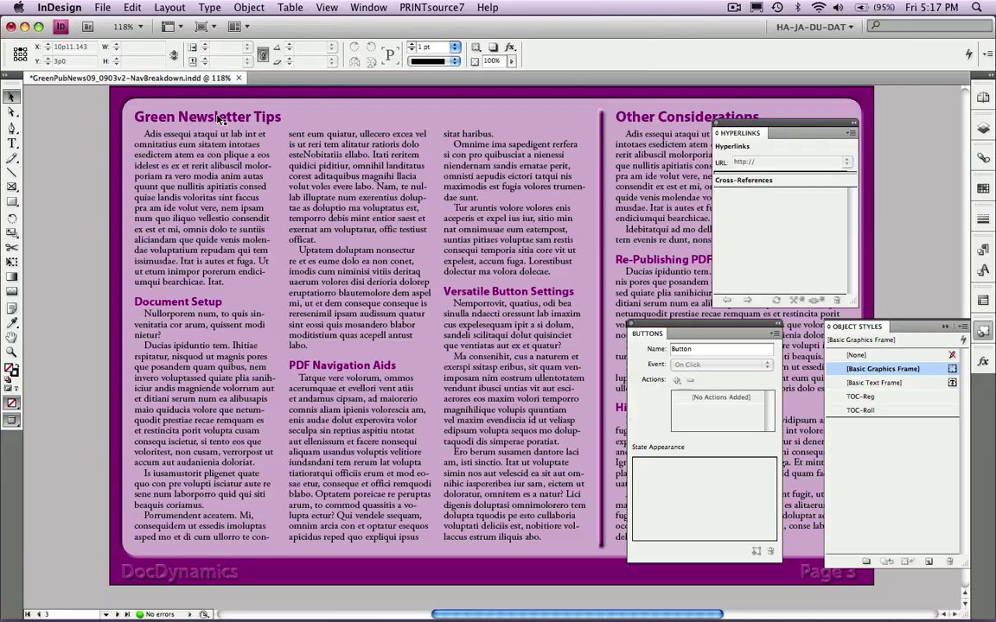
Make the page 3 heading 'Green Newsletter Tips' a text anchor destination.
left_click(271, 154)
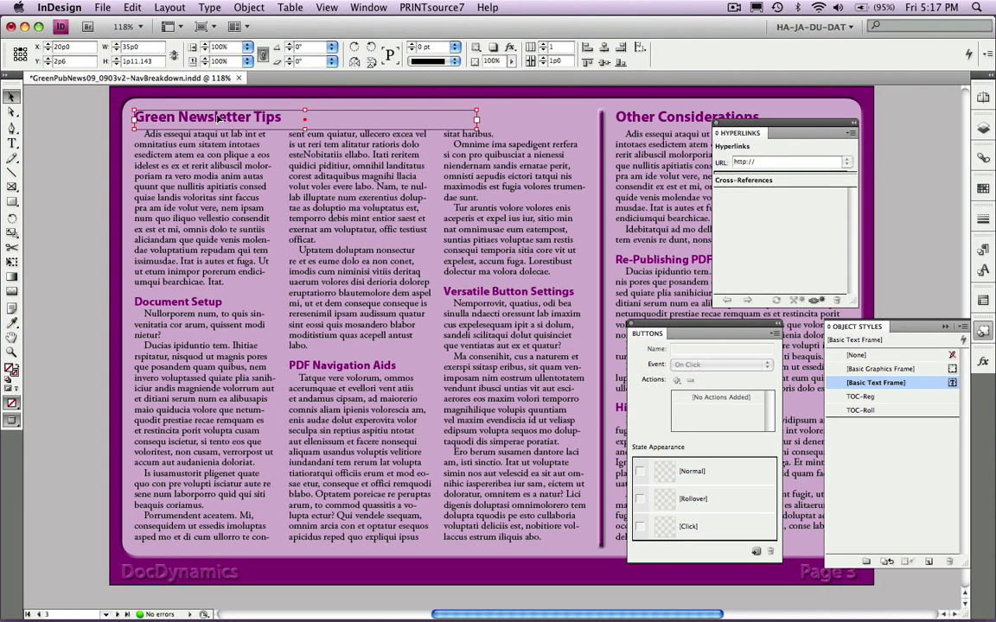
double_click(217, 117)
triple_click(217, 117)
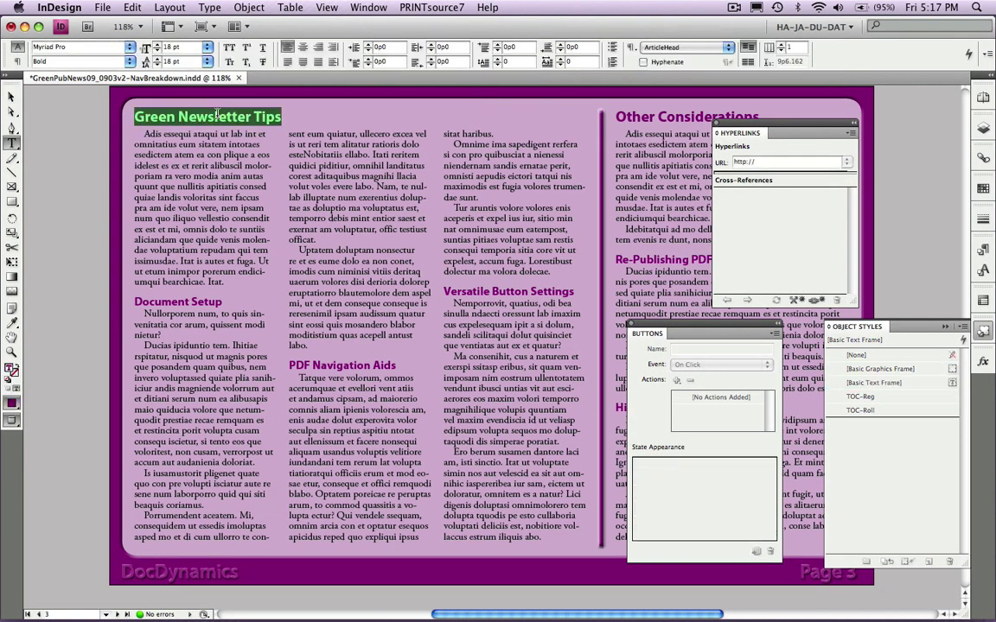
left_click(853, 135)
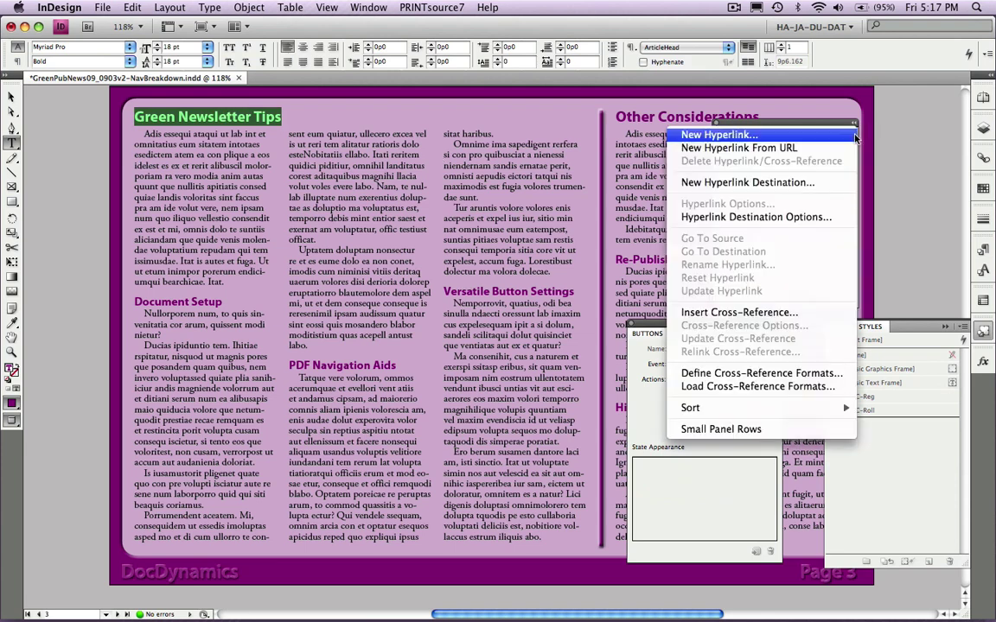
left_click(830, 186)
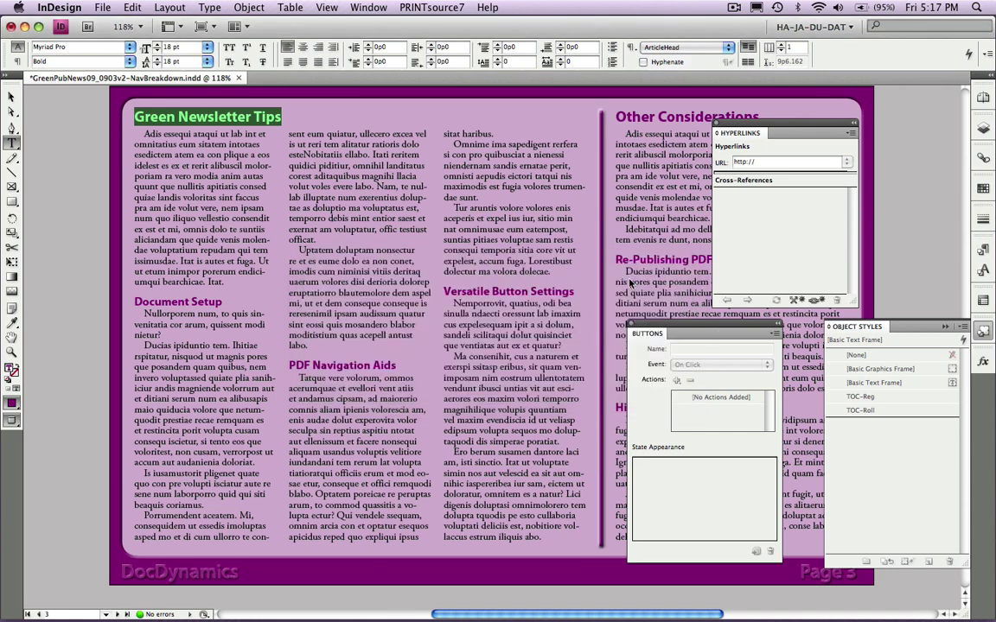
left_click(628, 277)
left_click(106, 614)
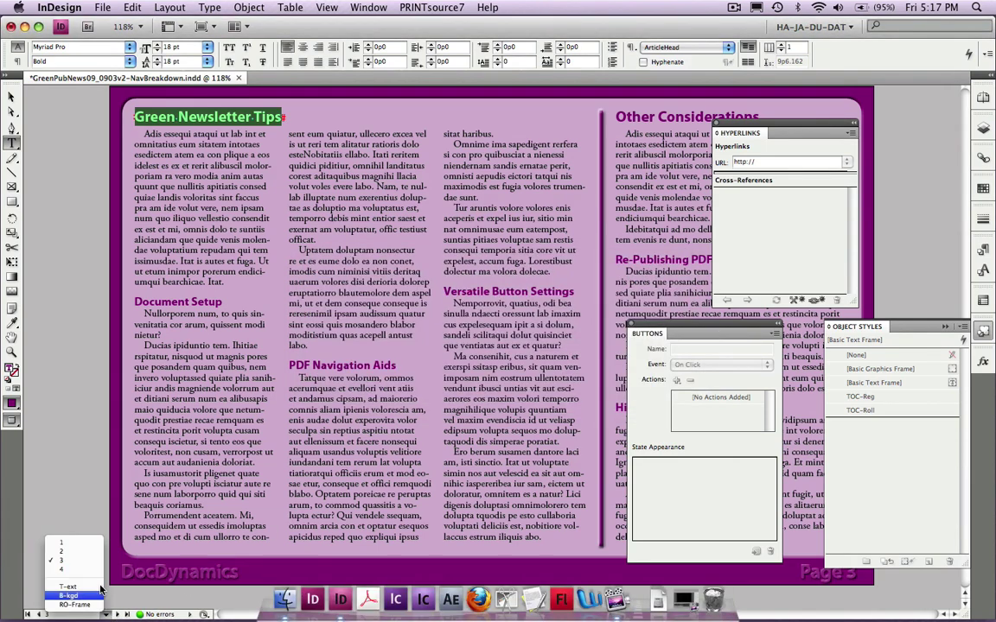
On page 1, duplicate The Stubbeman Gallery button as Stubbeman 1 directly below it.
left_click(98, 543)
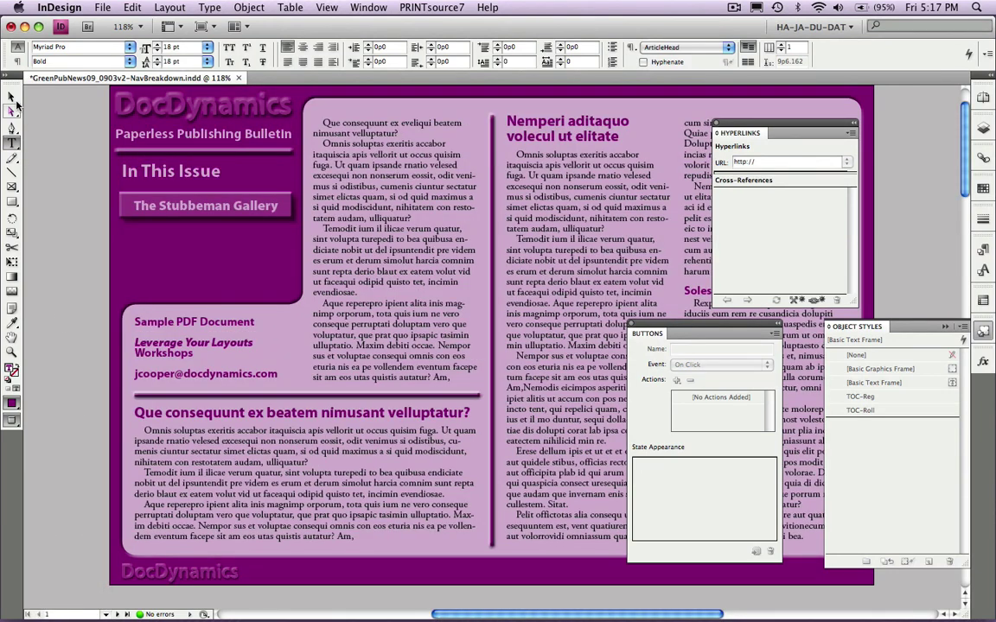
left_click(12, 97)
left_click(201, 209)
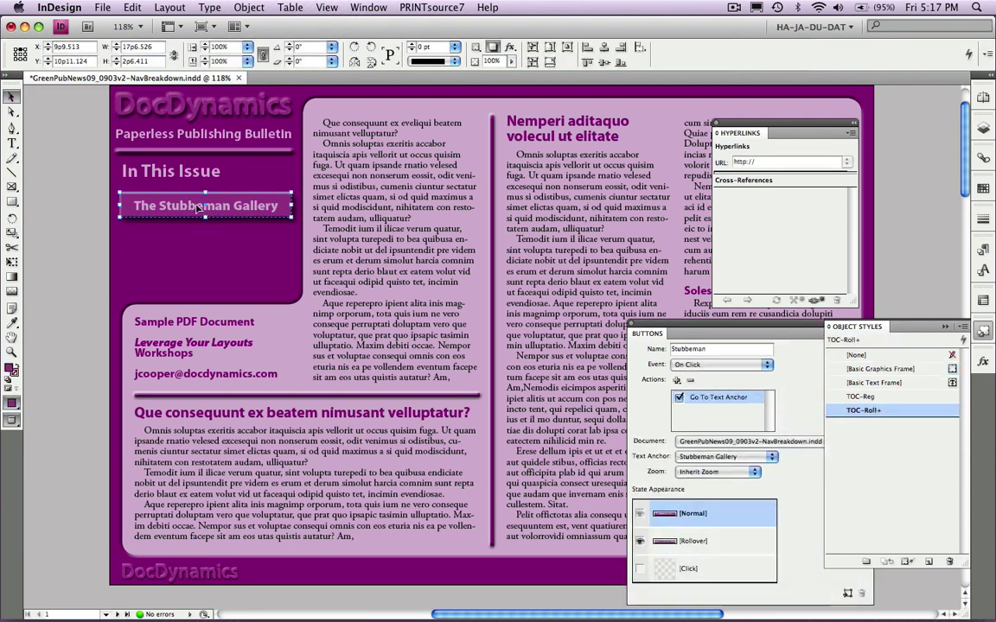
left_click_drag(197, 207, 197, 242)
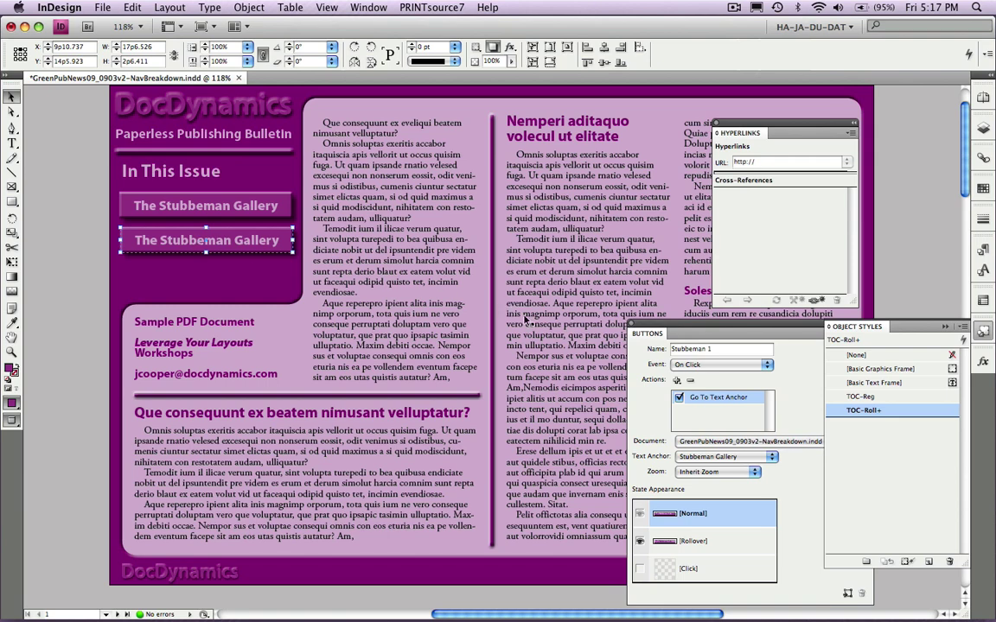
Replace the copied button's Normal-state label with 'Green Newsletter Tips'.
double_click(153, 243)
key("ctrl+a")
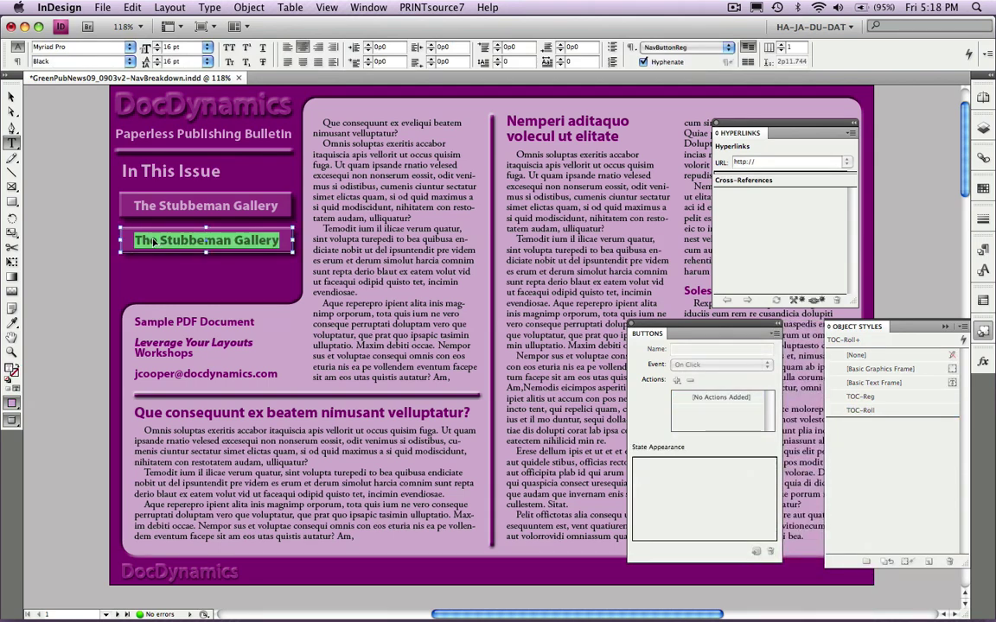
type("Green Newsletter Tips")
left_click(75, 194)
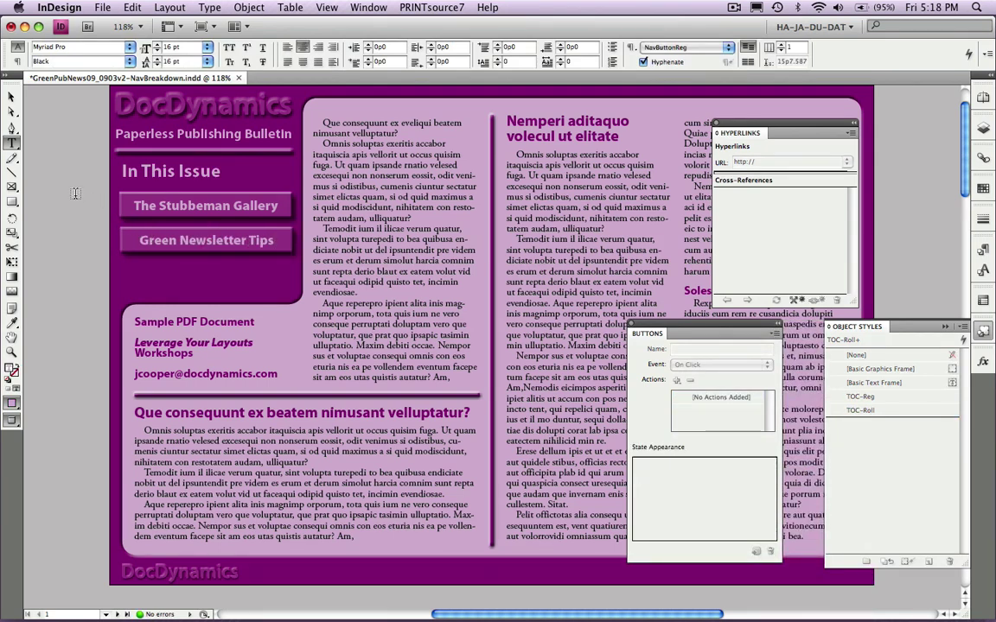
Retype the button's Rollover-state label as 'Green Newsletter Tips'.
left_click(10, 97)
left_click(205, 240)
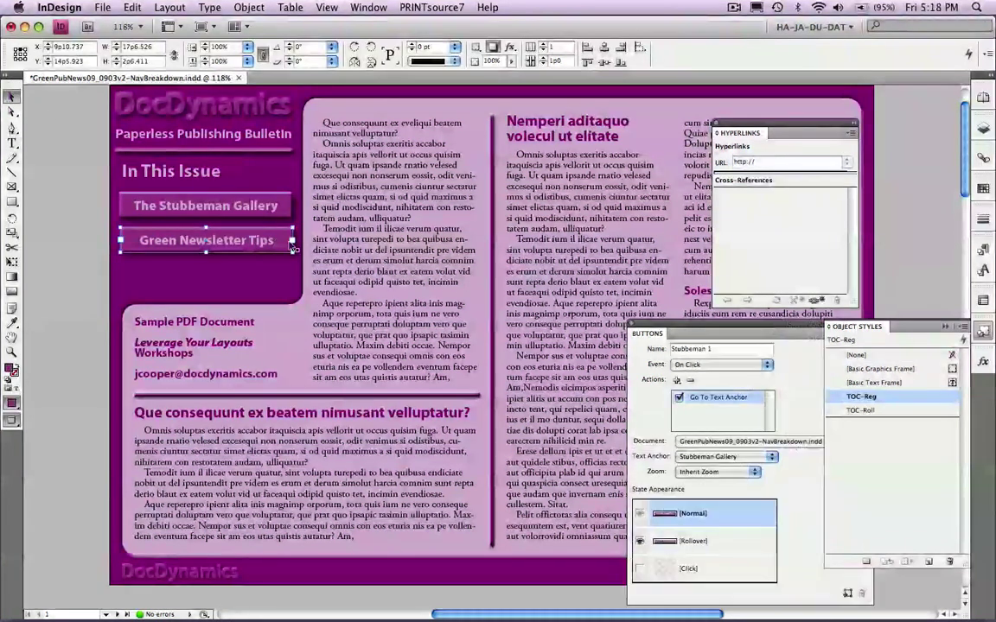
left_click(740, 542)
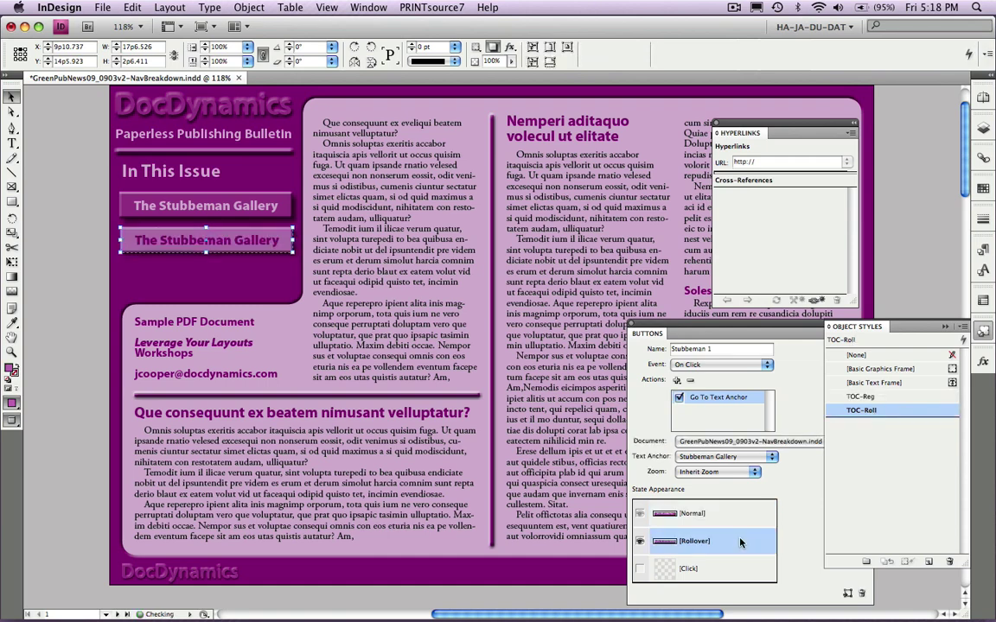
double_click(164, 242)
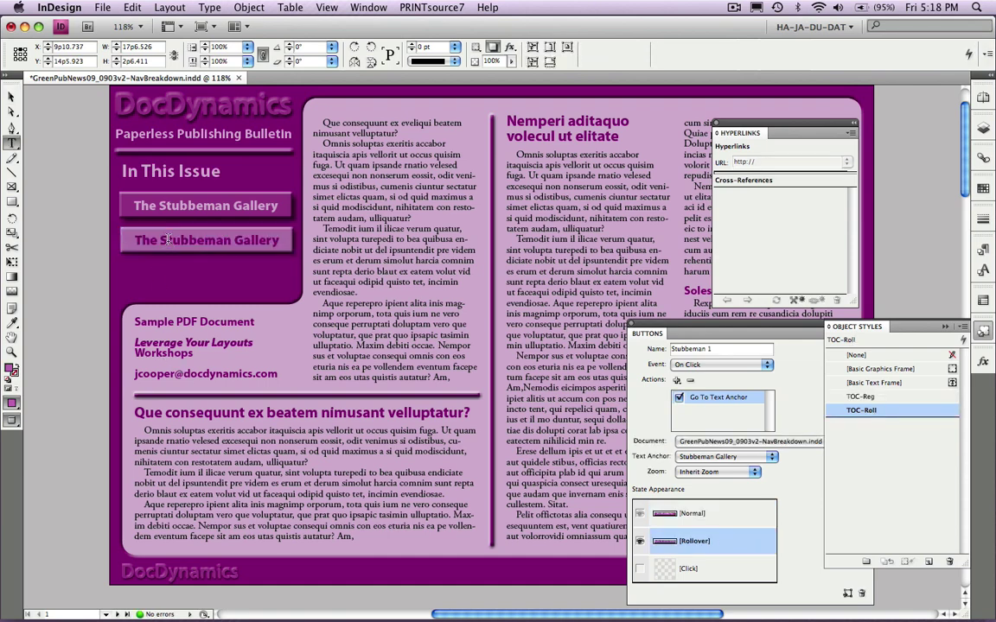
key("ctrl+a")
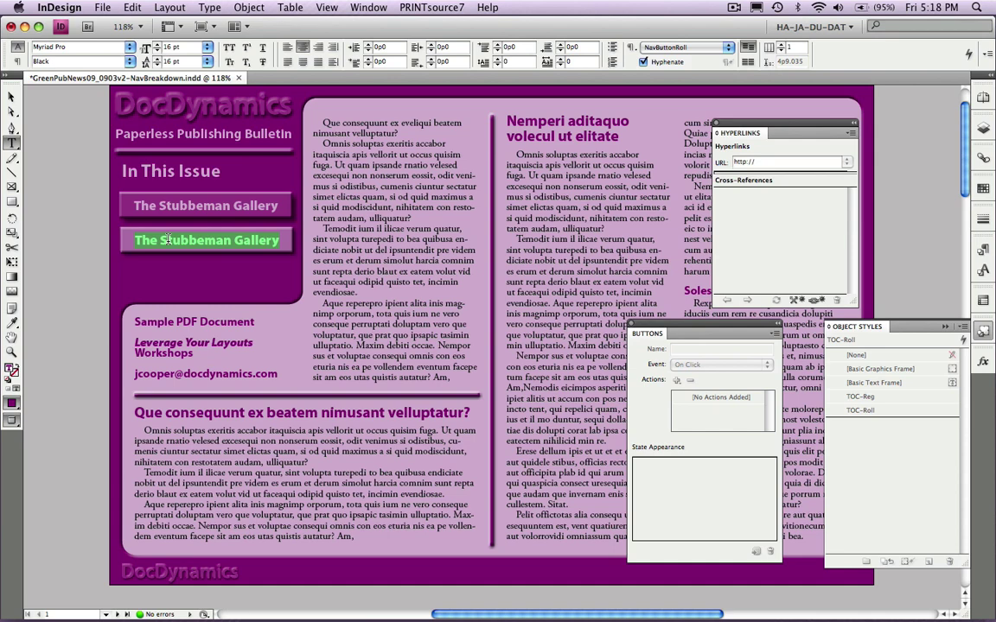
type("Gree")
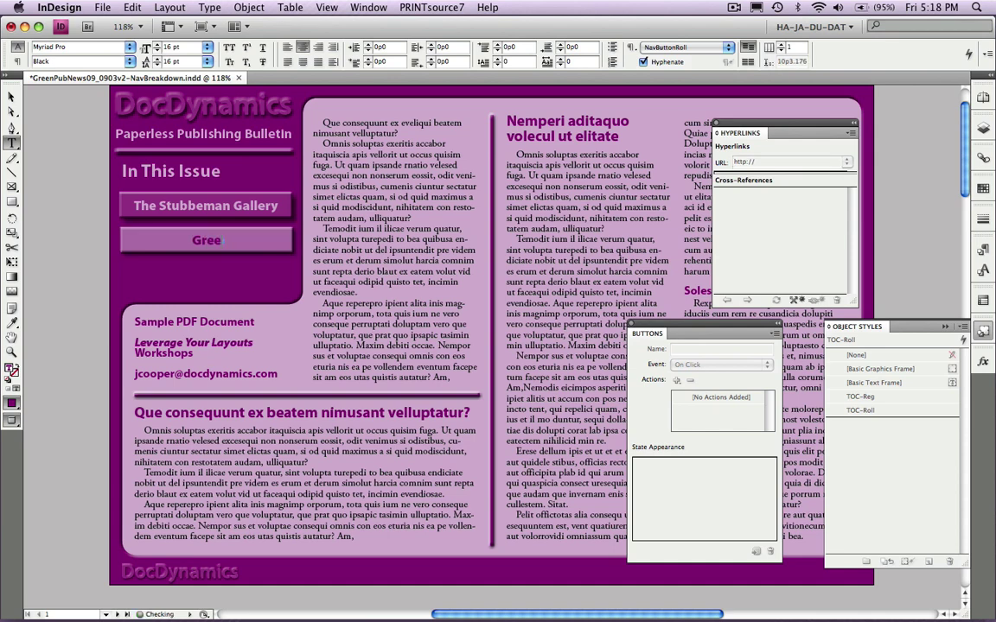
type("n Newsletter")
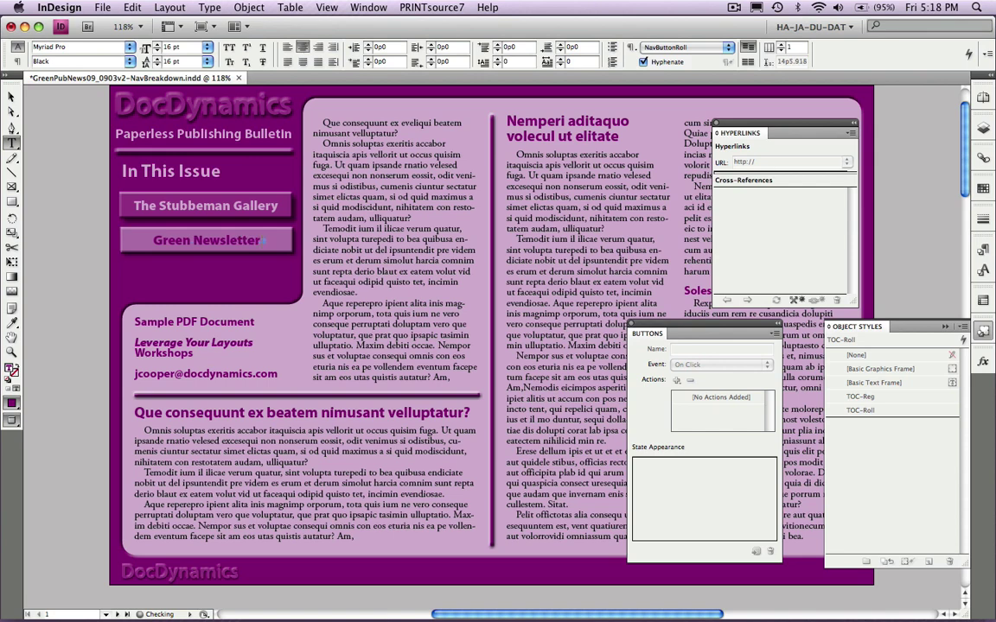
type(" Tips")
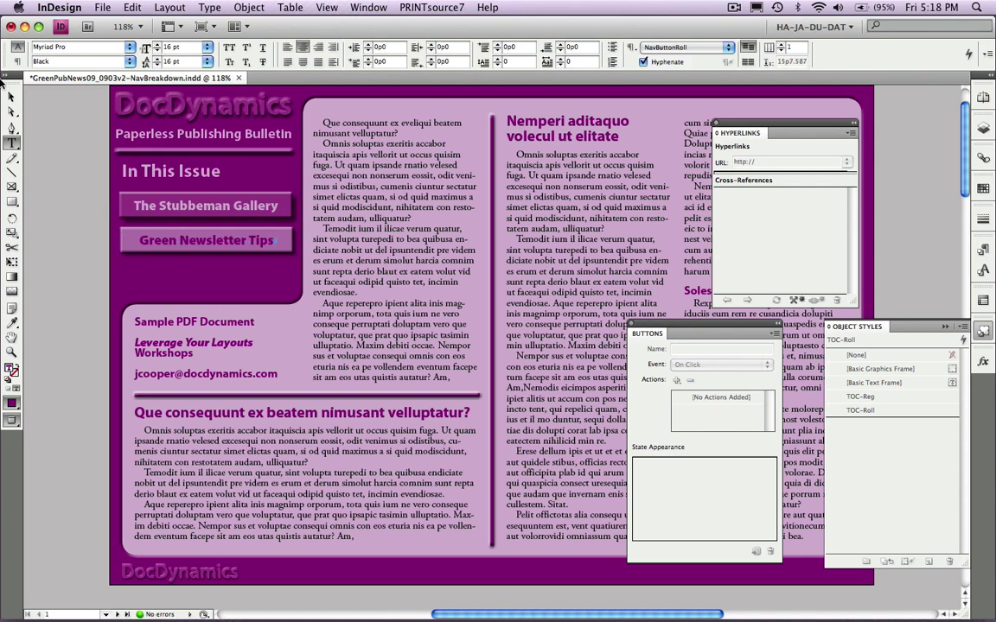
Set the button's Go To Text Anchor action to the 'Green Newsletter Tips' anchor.
left_click(11, 96)
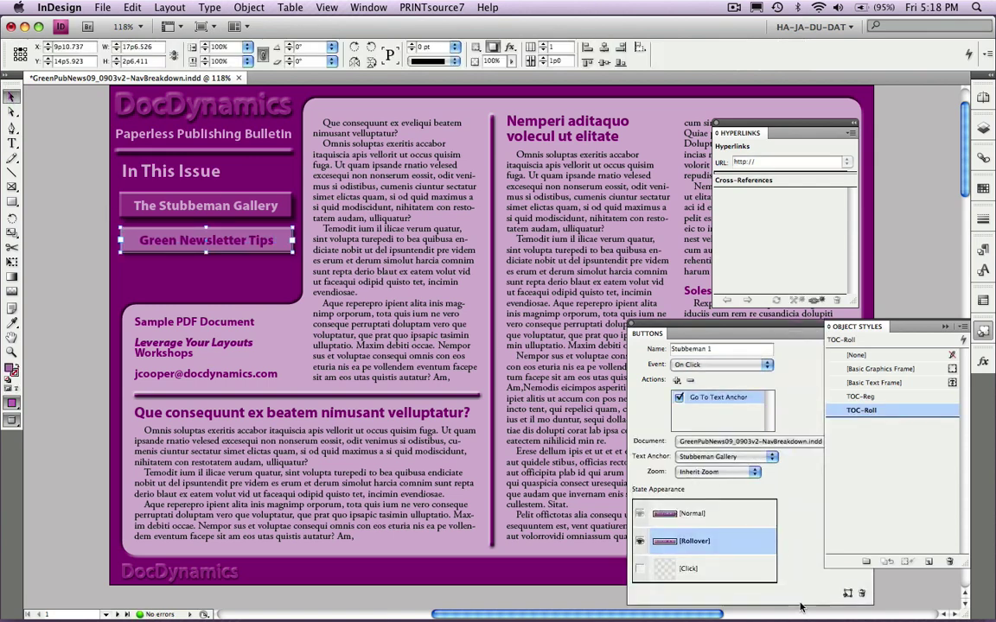
left_click(754, 516)
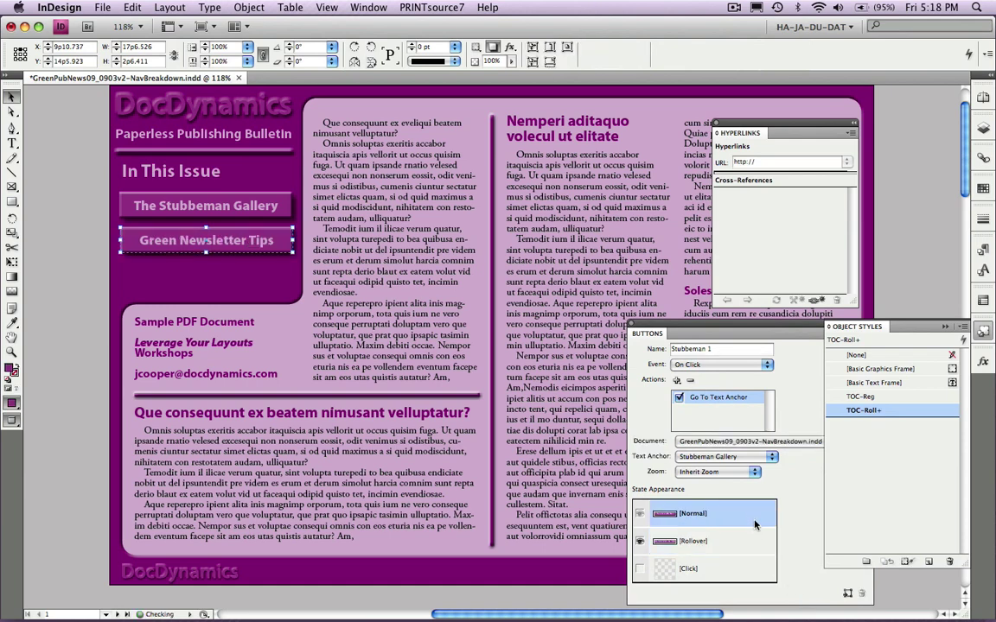
left_click(754, 542)
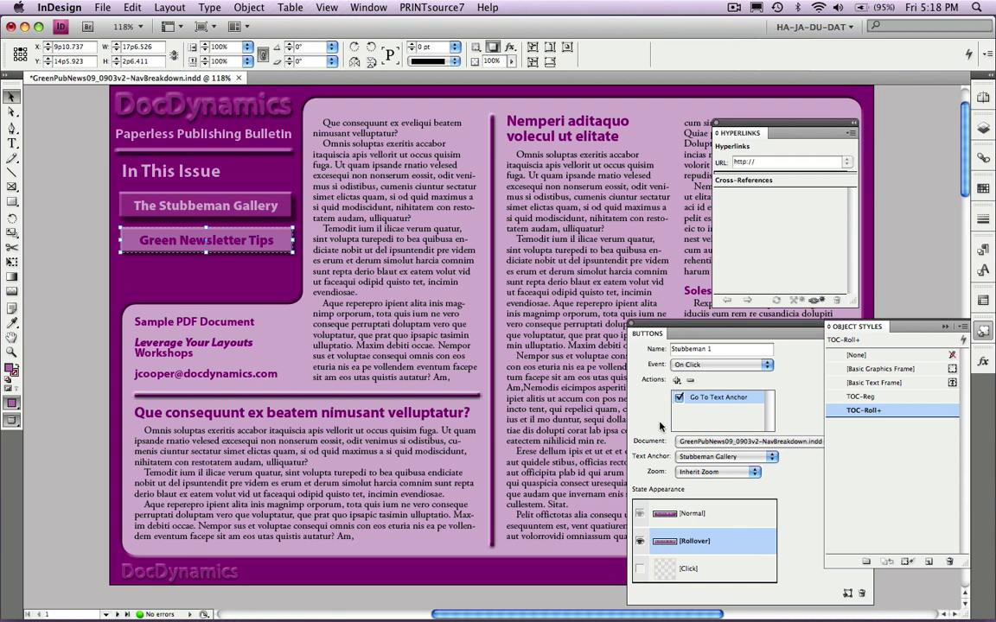
left_click(773, 458)
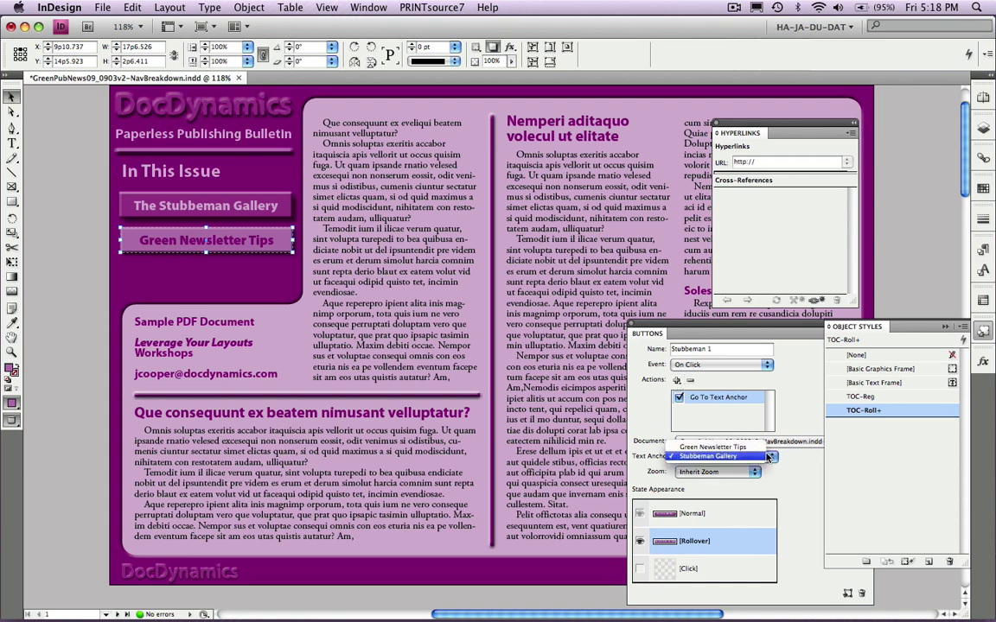
left_click(760, 448)
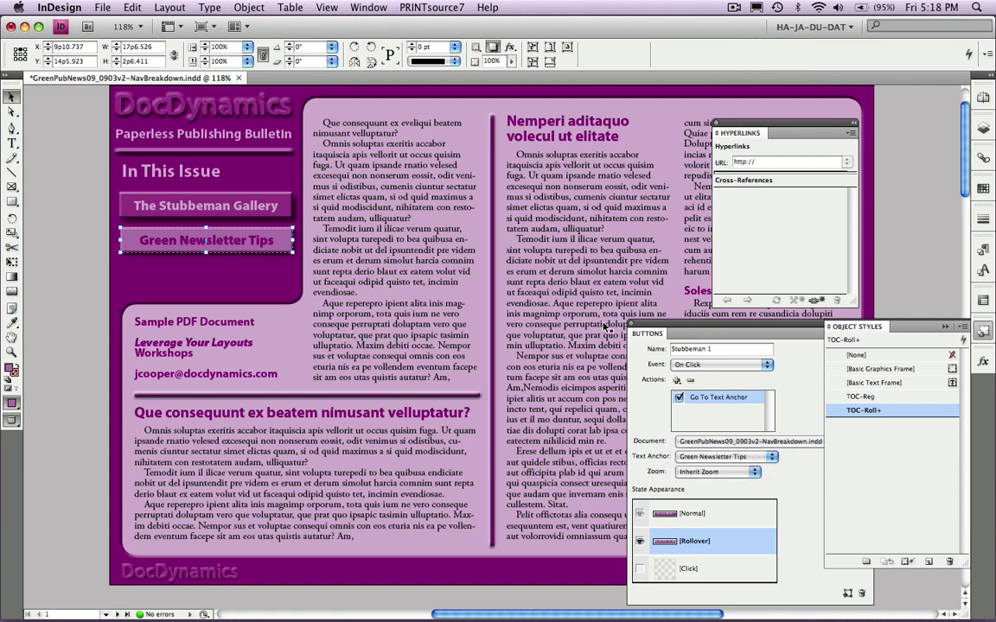
left_click(78, 256)
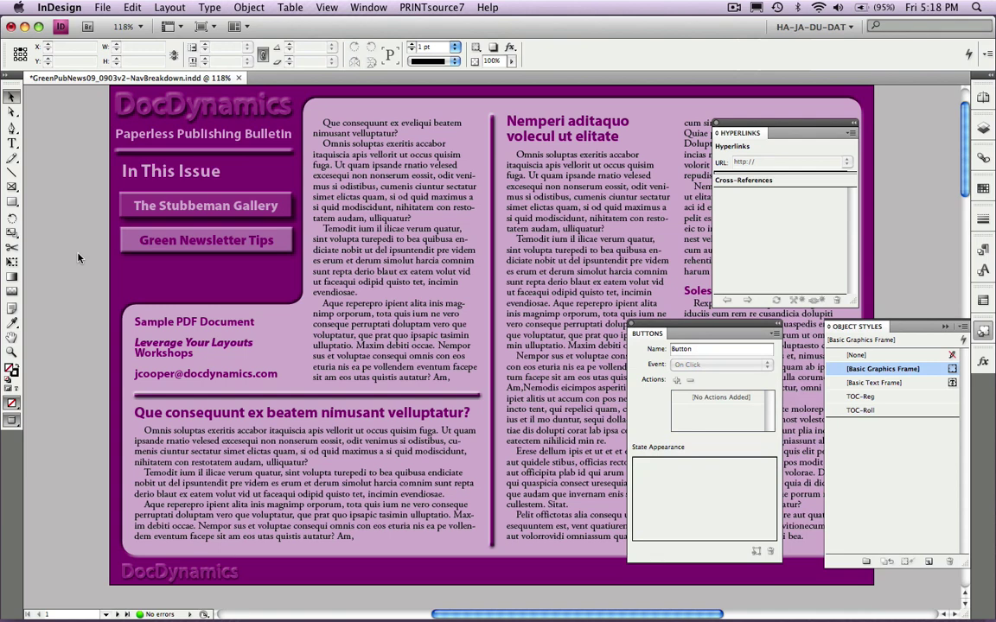
Export with the InteractivePDF preset, overwriting GreenPubNews09_0903v2-NavBreakdown.pdf.
key("super+e")
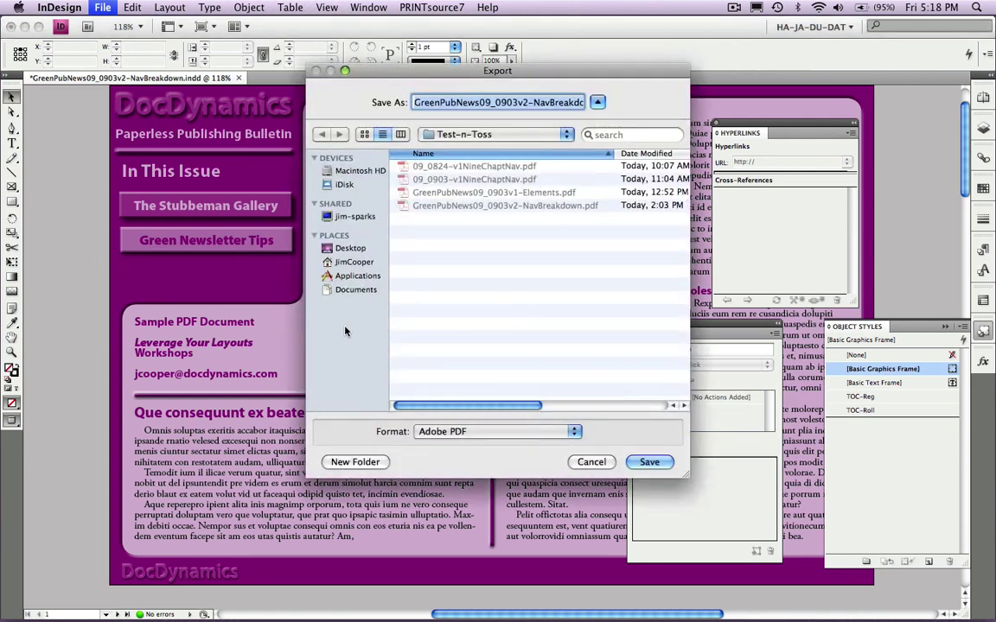
left_click(649, 463)
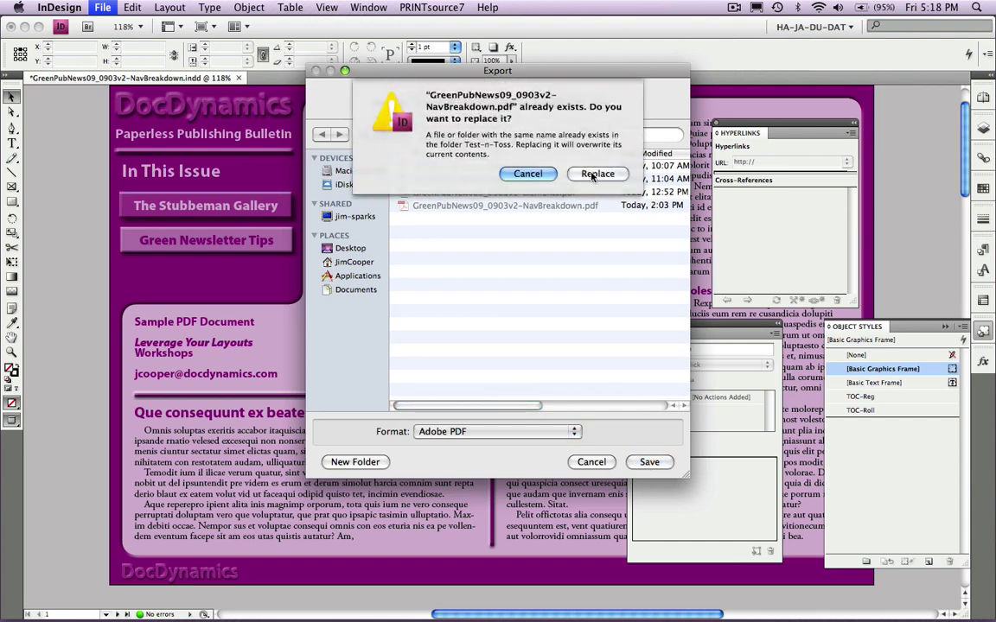
left_click(595, 174)
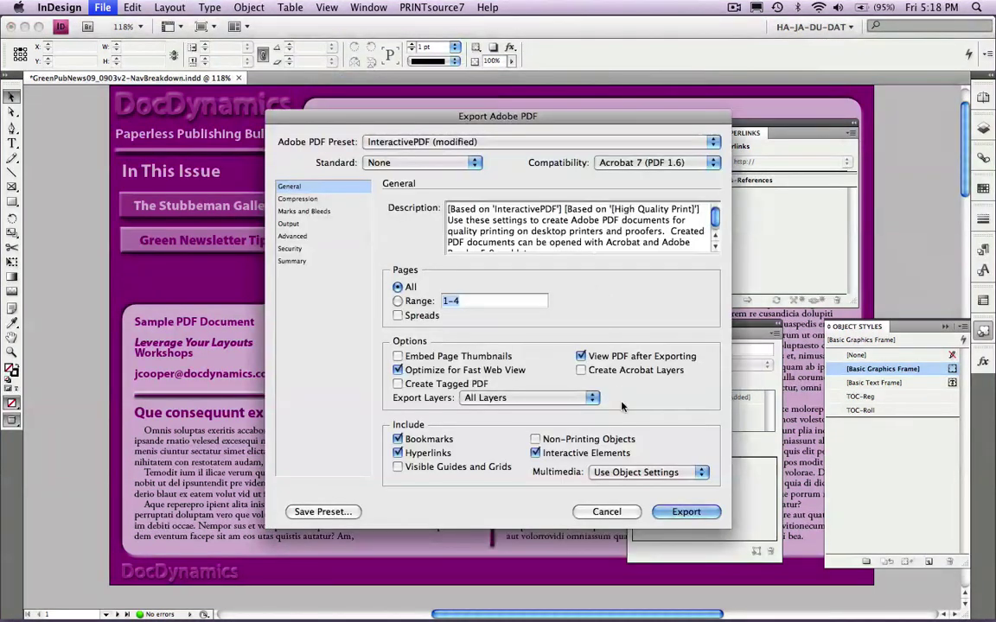
left_click(674, 514)
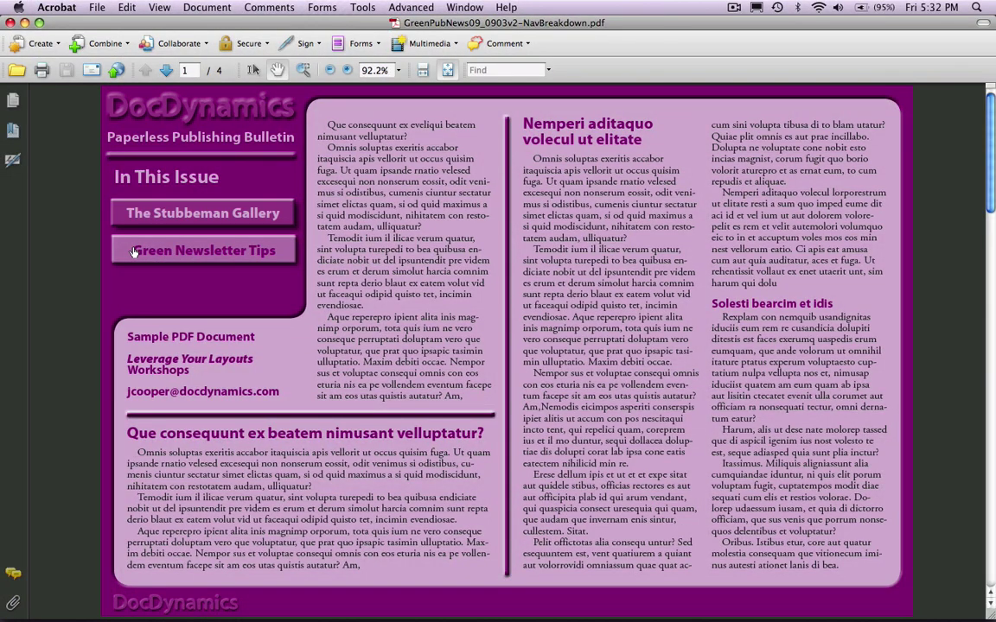
Use the Green Newsletter Tips button in the PDF to jump to page 3.
left_click(134, 250)
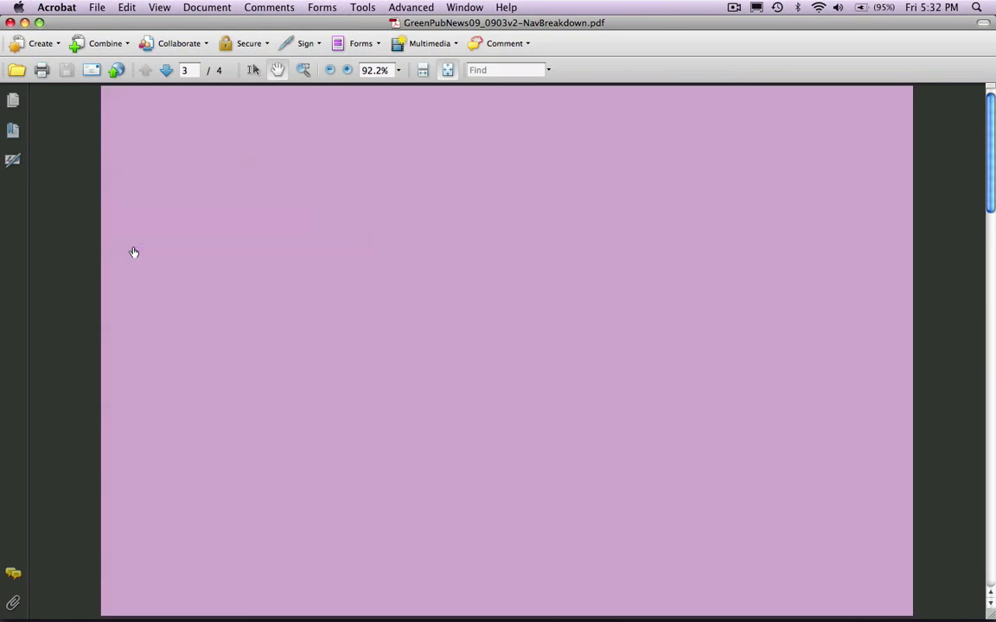